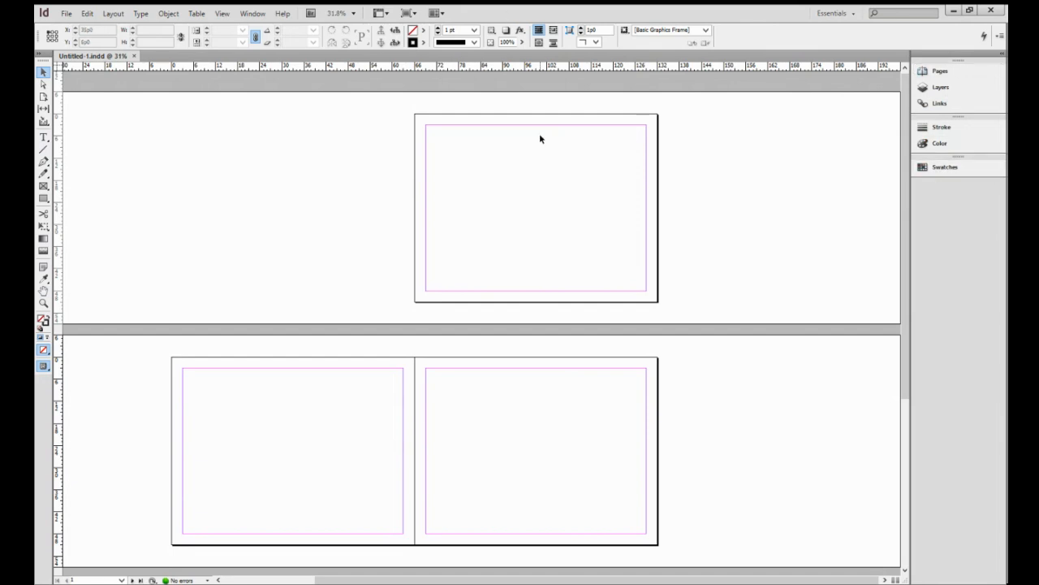
Step: Start setting up a new document
{"action": "left_click", "coordinate": [65, 15]}
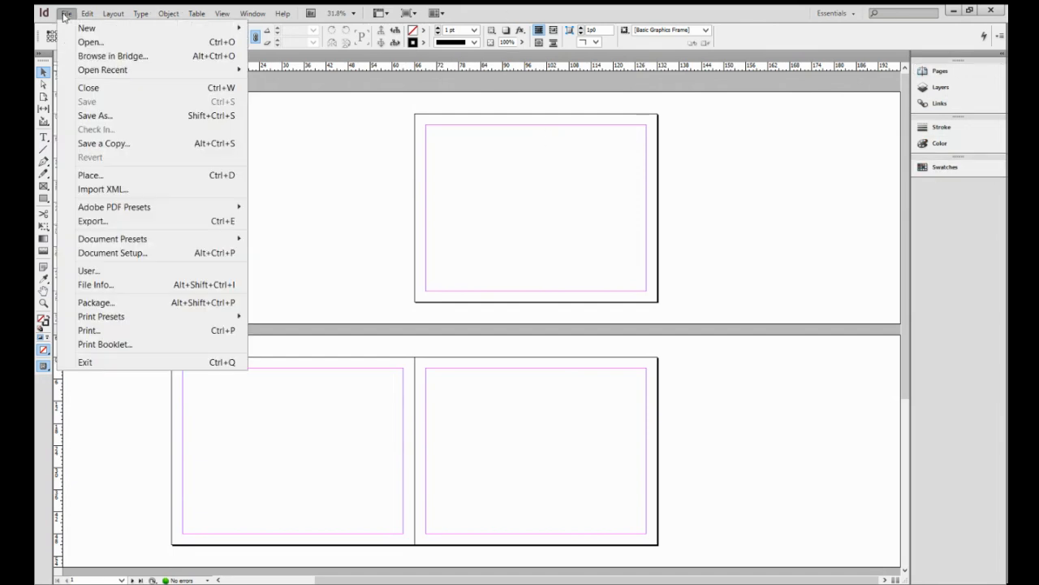
{"action": "mouse_move", "coordinate": [88, 33]}
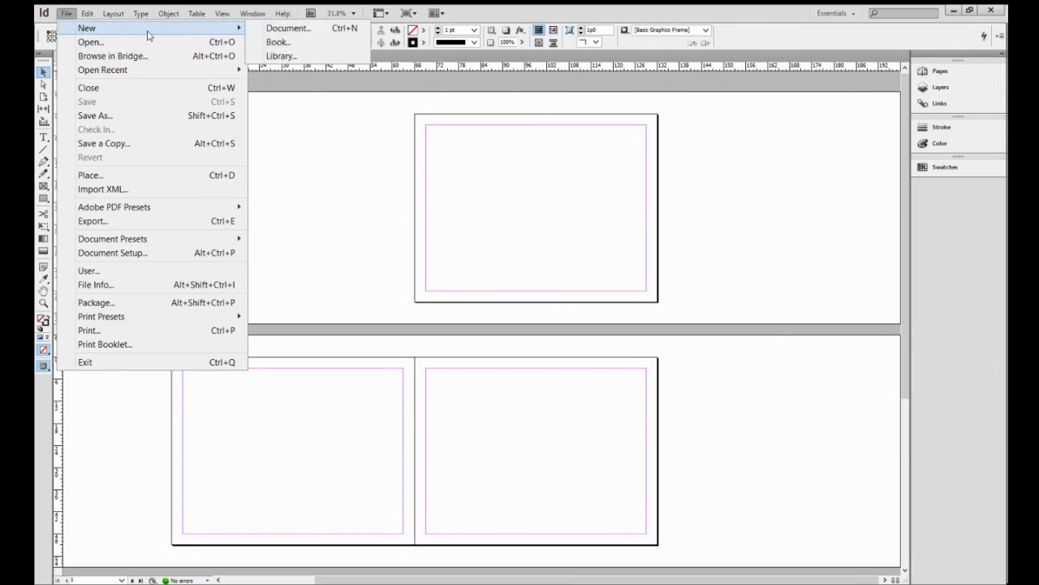
{"action": "left_click", "coordinate": [290, 30]}
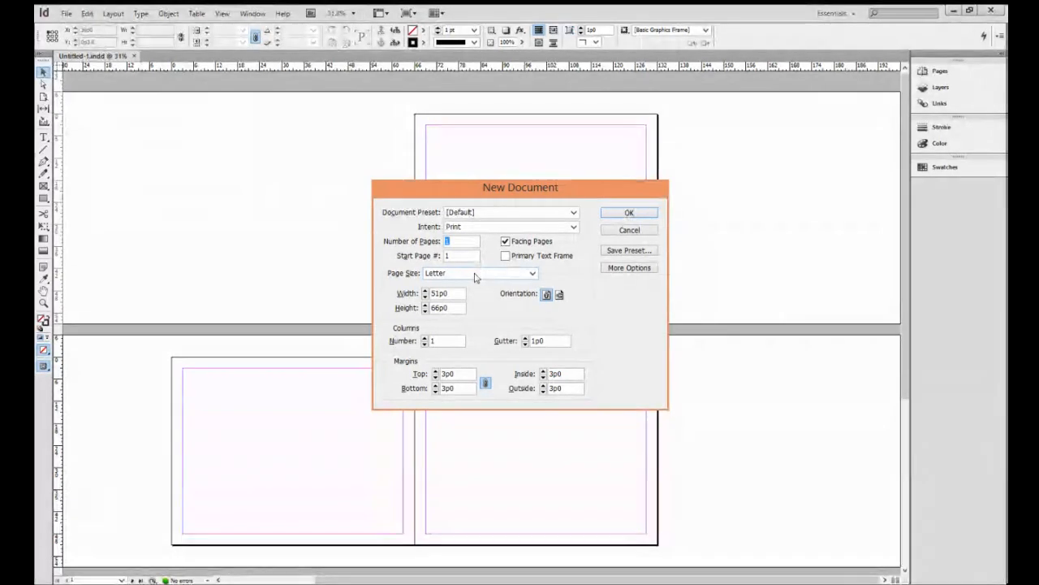
Step: Look through the page size presets and the custom page size settings, leaving the size at Letter
{"action": "left_click", "coordinate": [532, 276]}
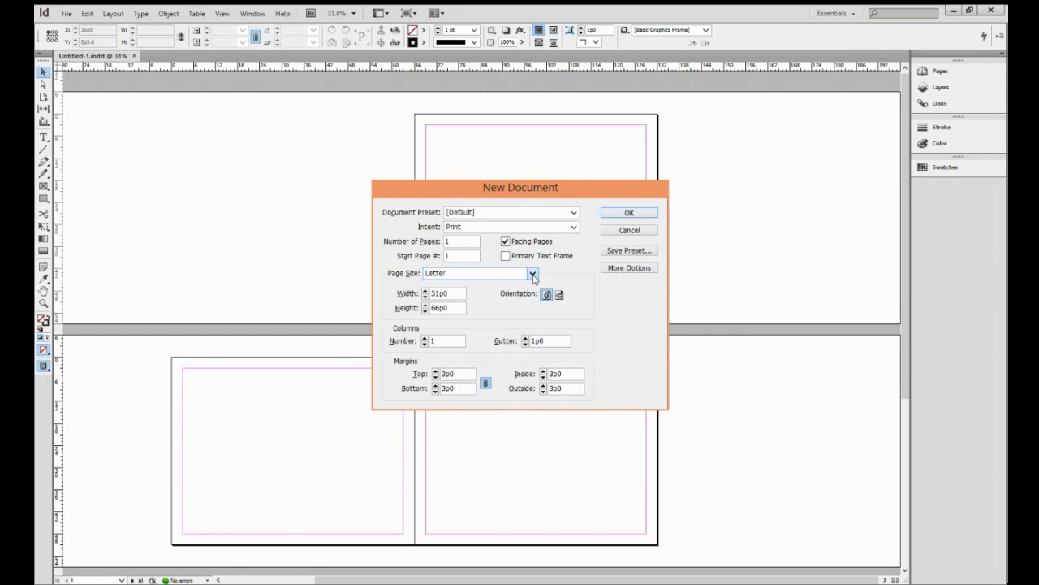
{"action": "left_click", "coordinate": [586, 298]}
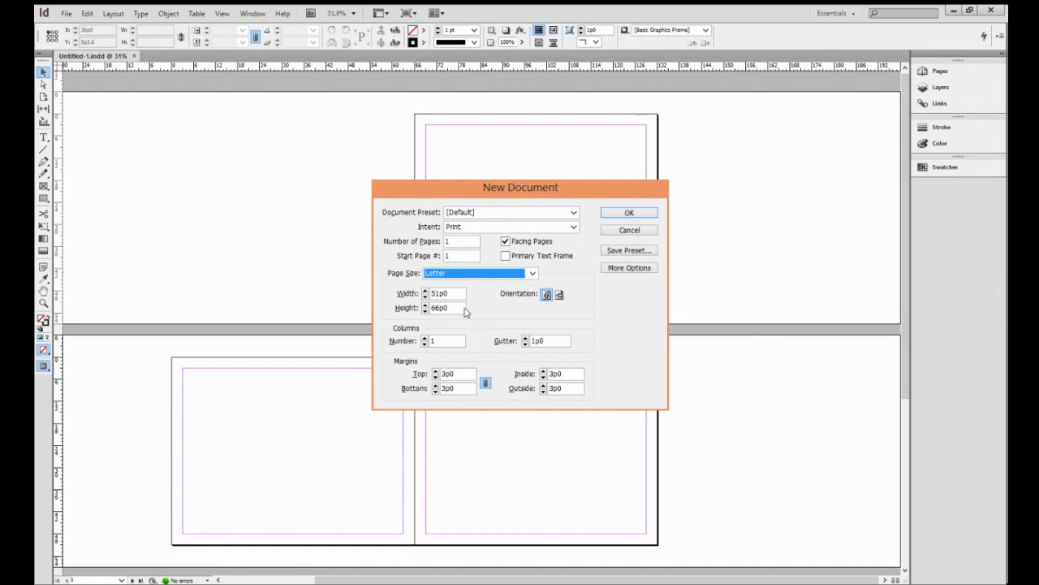
{"action": "left_click", "coordinate": [532, 274]}
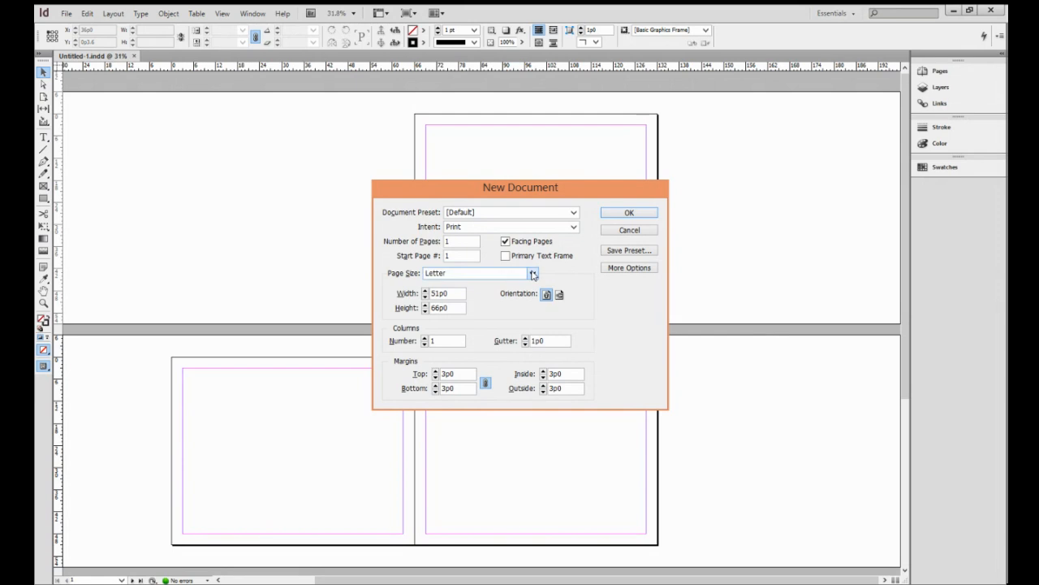
{"action": "left_click", "coordinate": [476, 411]}
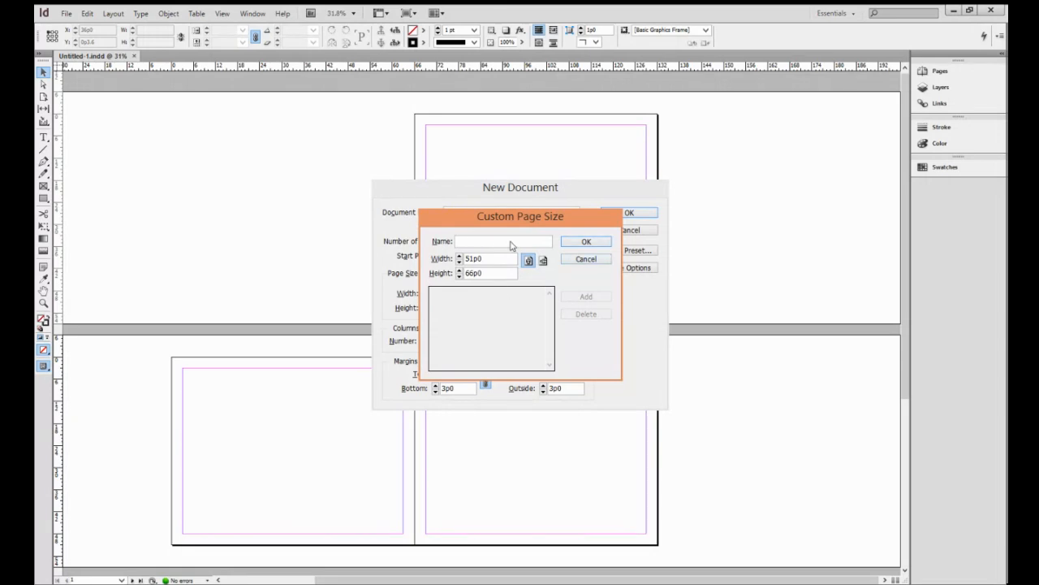
{"action": "left_click", "coordinate": [591, 259]}
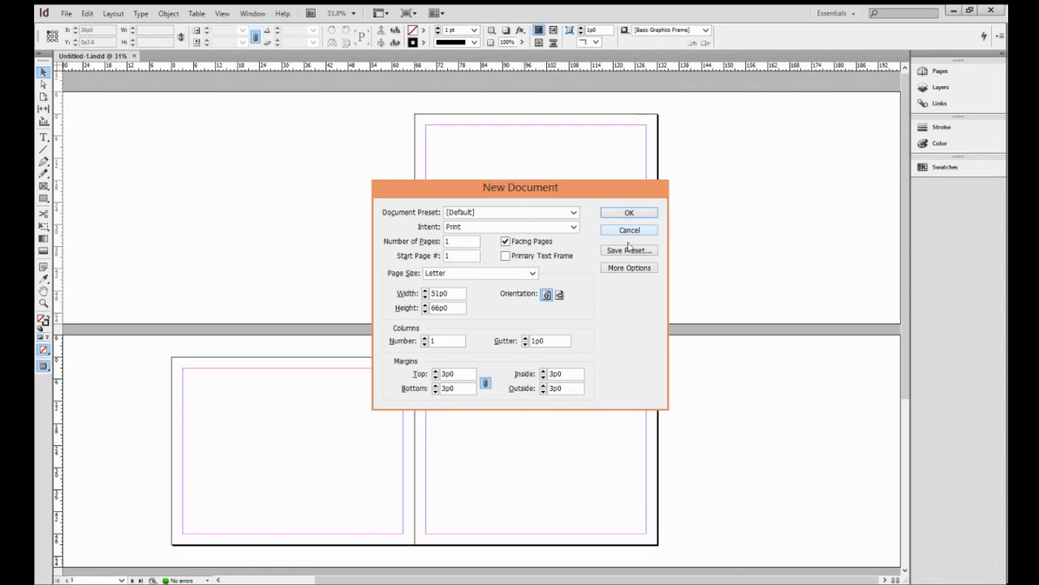
Step: Create a one-page Letter print document with facing pages and zero bleed and slug, and display its page thumbnails
{"action": "left_click", "coordinate": [614, 268]}
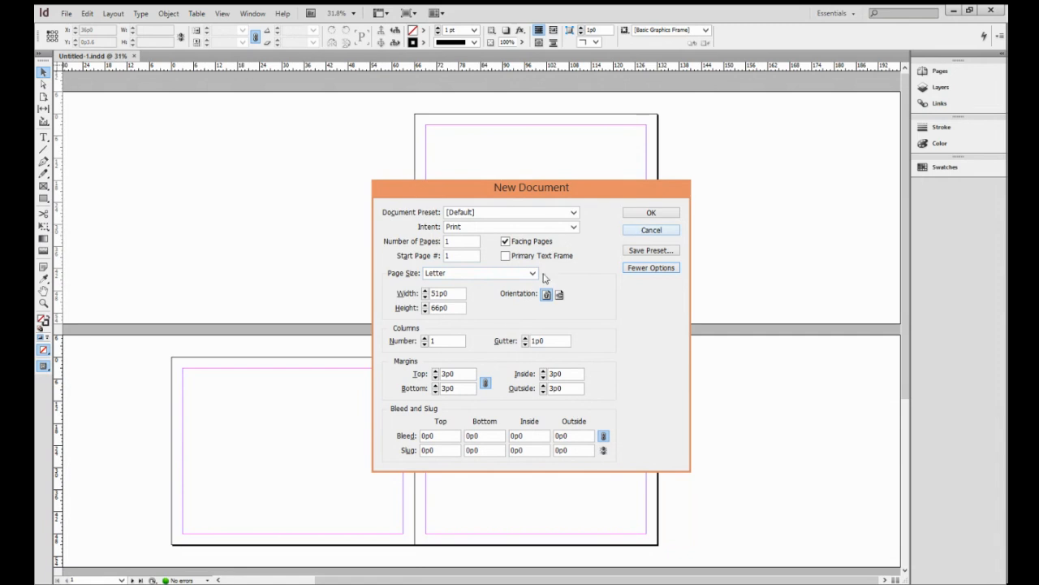
{"action": "left_click", "coordinate": [651, 213]}
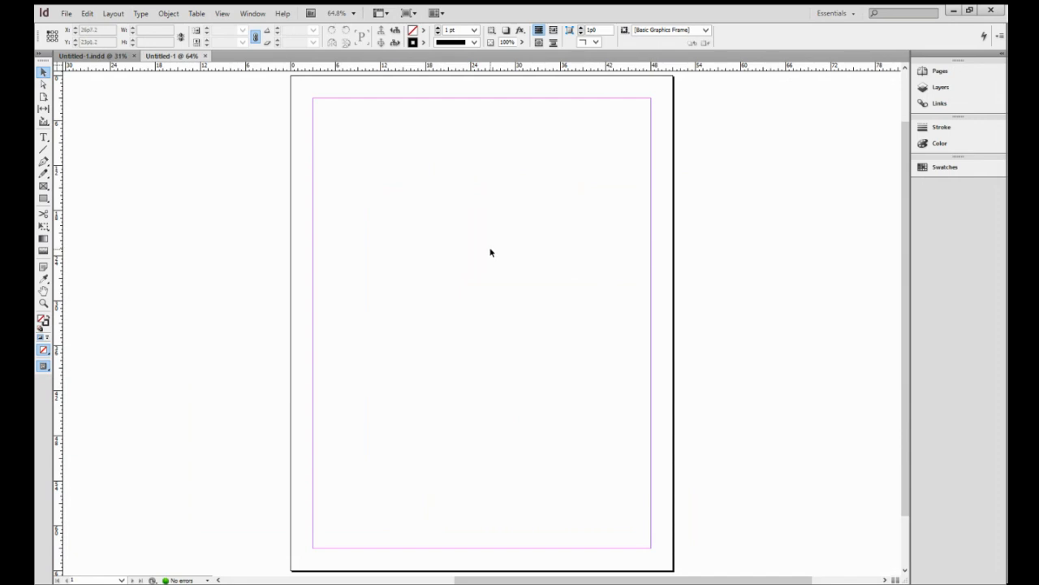
{"action": "left_click", "coordinate": [965, 74]}
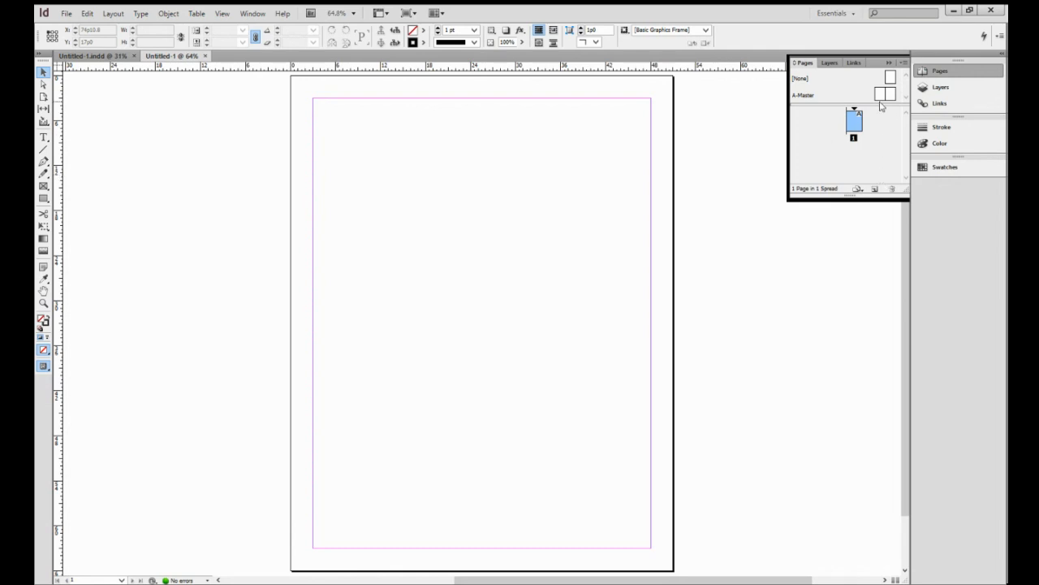
Step: Add four new pages after page 1
{"action": "left_click", "coordinate": [874, 190]}
{"action": "left_click", "coordinate": [874, 190]}
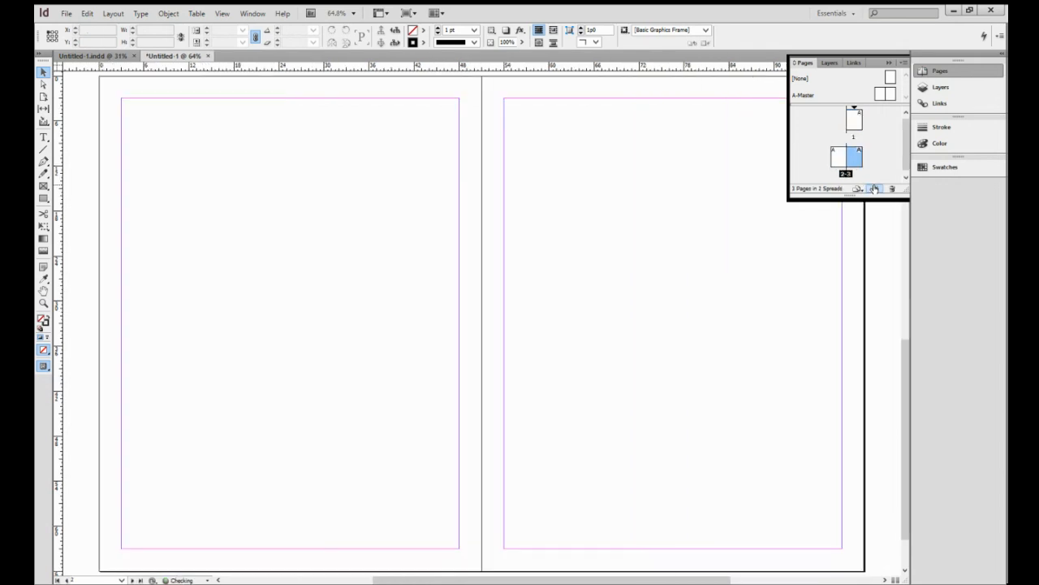
{"action": "left_click", "coordinate": [875, 189]}
{"action": "left_click", "coordinate": [874, 189]}
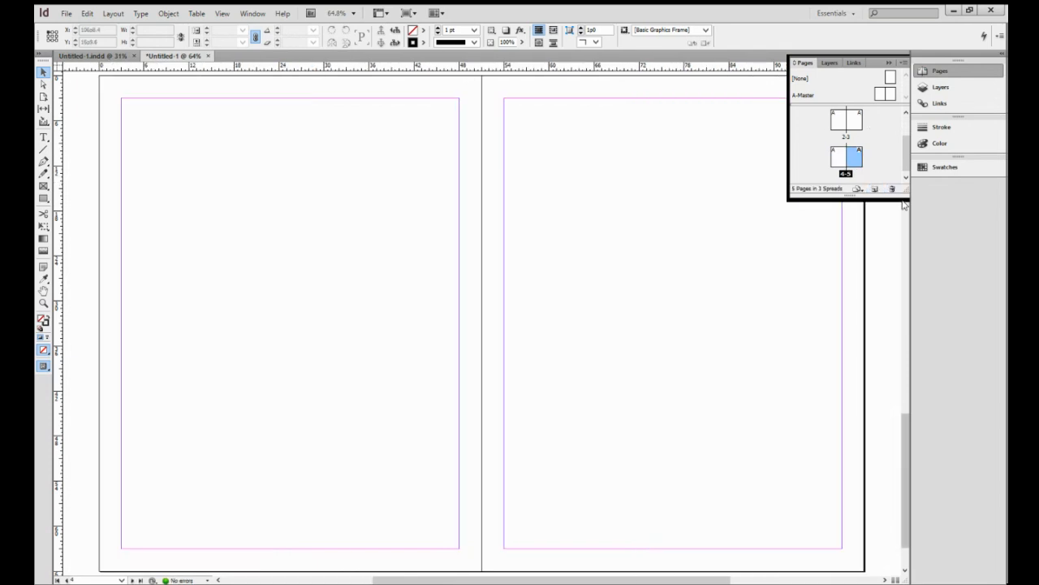
Step: Undo the page additions back to the single-page document
{"action": "key", "text": "ctrl+z"}
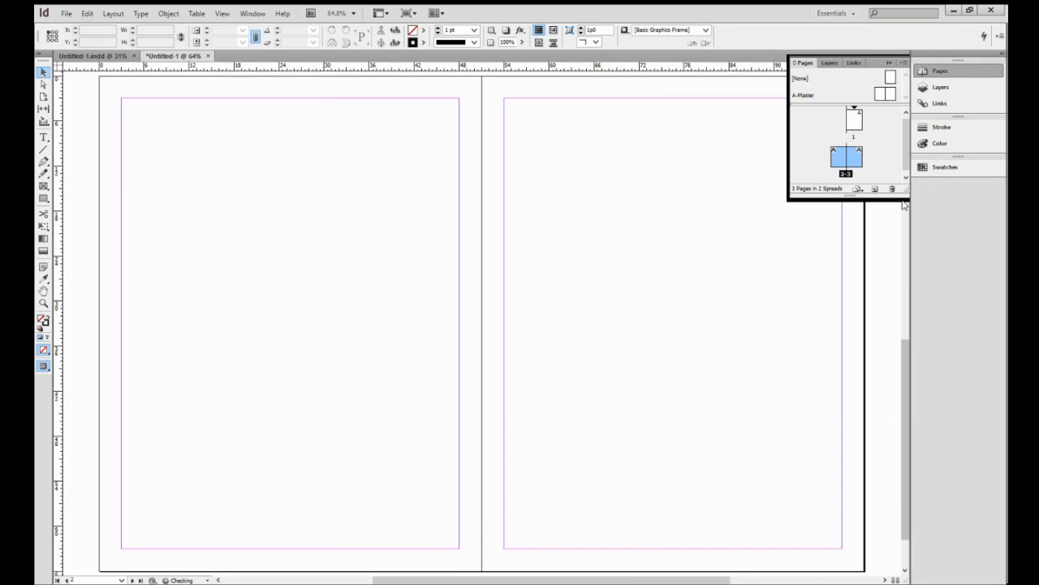
{"action": "key", "text": "ctrl+z"}
{"action": "key", "text": "ctrl+z"}
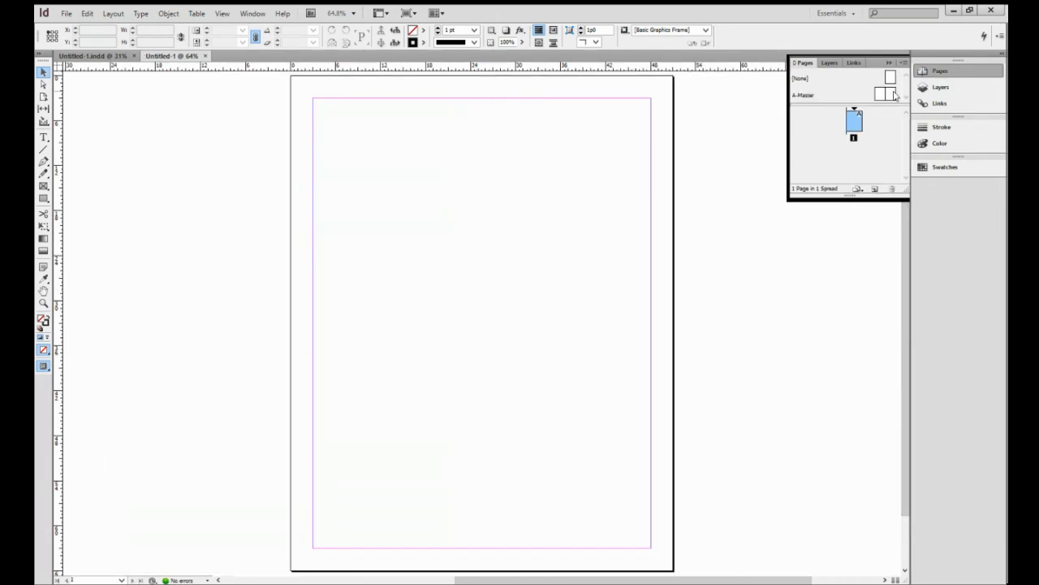
Step: Add three two-page spreads based on the A-Master spread after page 1
{"action": "left_click", "coordinate": [881, 95]}
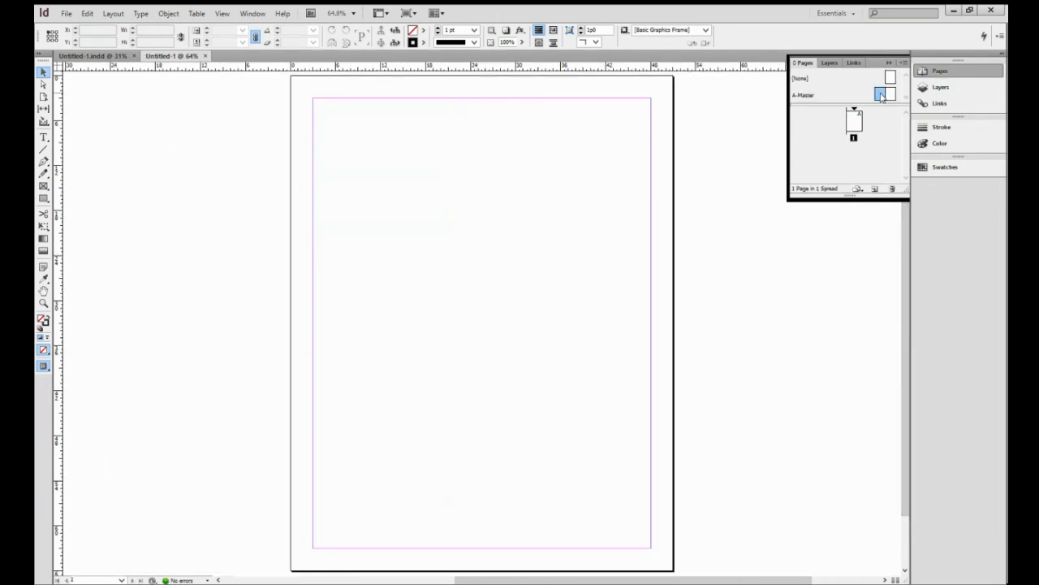
{"action": "left_click", "coordinate": [893, 96], "text": "shift"}
{"action": "left_click_drag", "start_coordinate": [883, 95], "coordinate": [837, 154]}
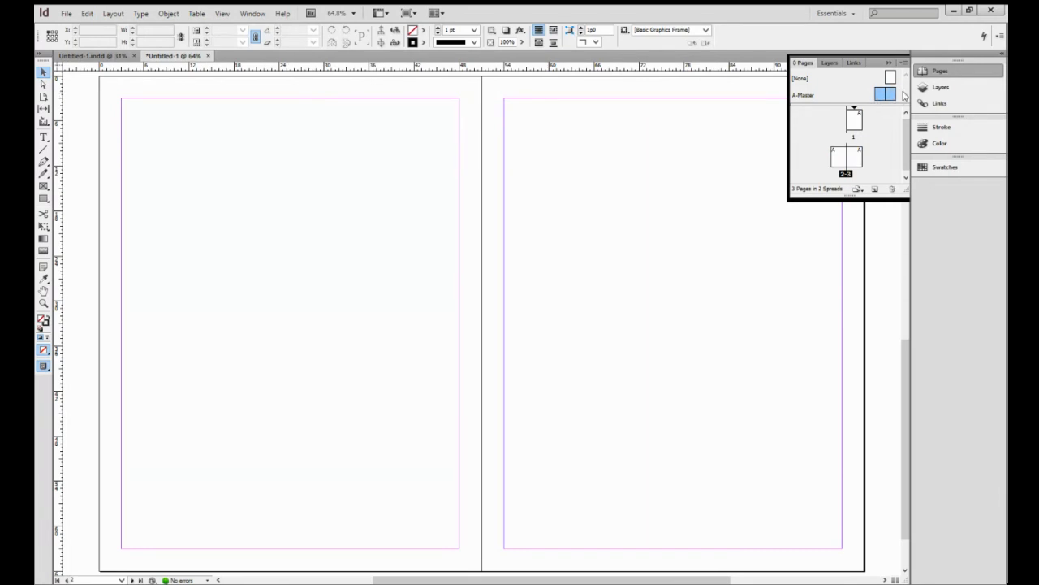
{"action": "left_click_drag", "start_coordinate": [881, 94], "coordinate": [845, 175]}
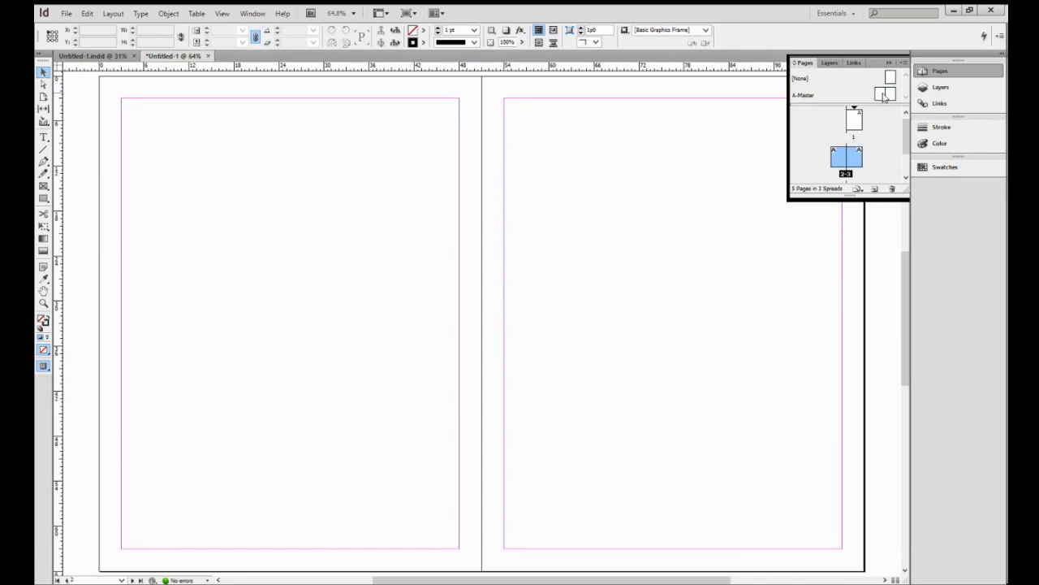
{"action": "left_click", "coordinate": [882, 95]}
{"action": "left_click", "coordinate": [893, 96], "text": "shift"}
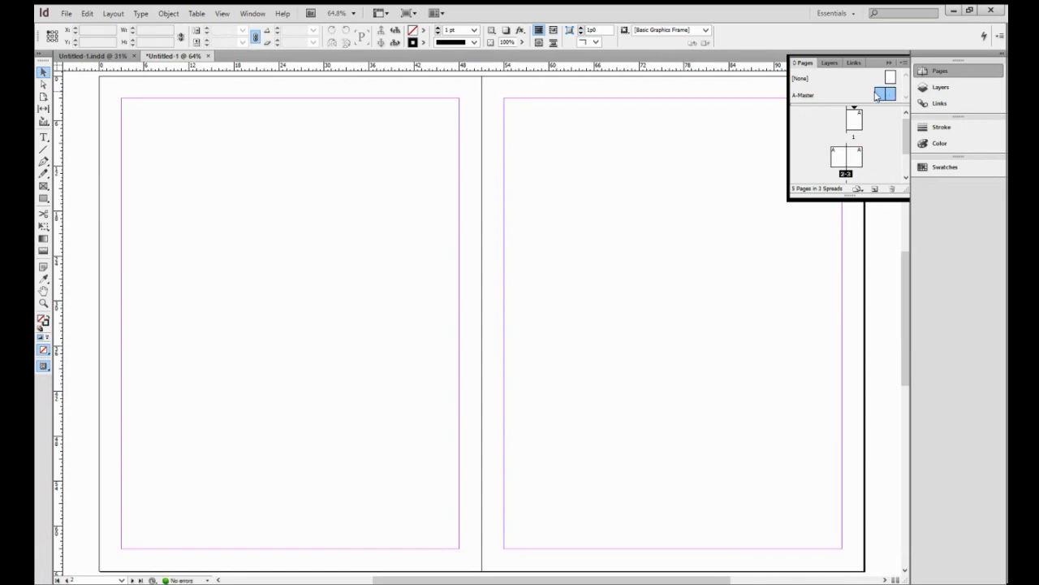
{"action": "left_click_drag", "start_coordinate": [878, 96], "coordinate": [836, 182]}
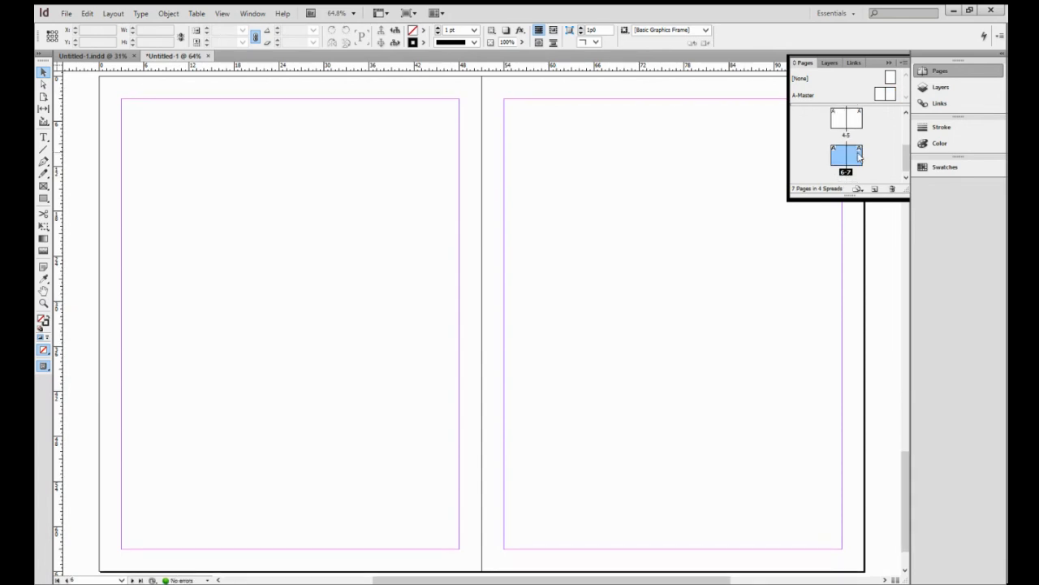
Step: Review the page thumbnails from page 1 through spread 6-7 and the master applied to them
{"action": "left_click", "coordinate": [882, 95]}
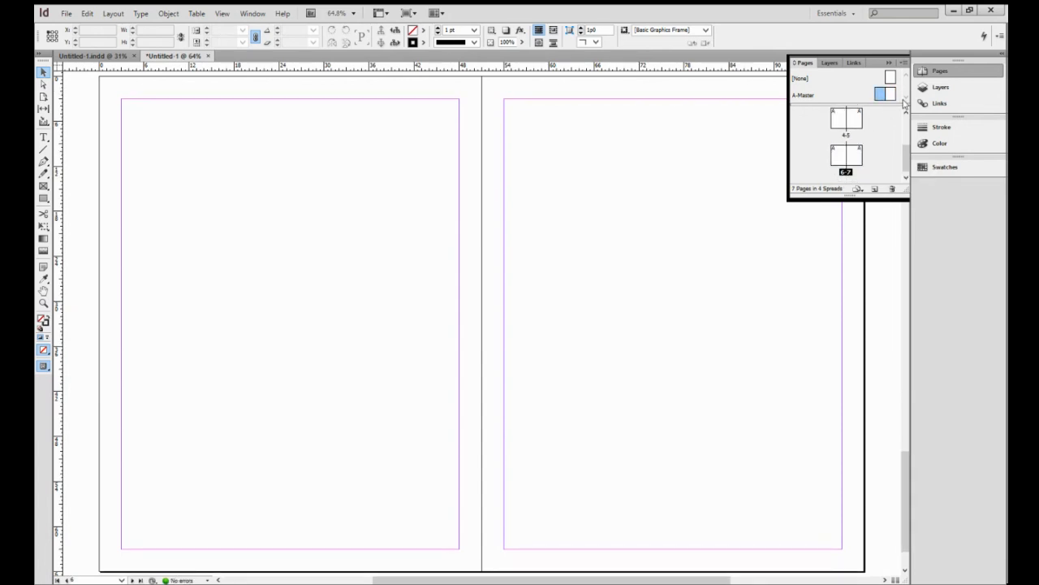
{"action": "left_click_drag", "start_coordinate": [884, 94], "coordinate": [832, 163]}
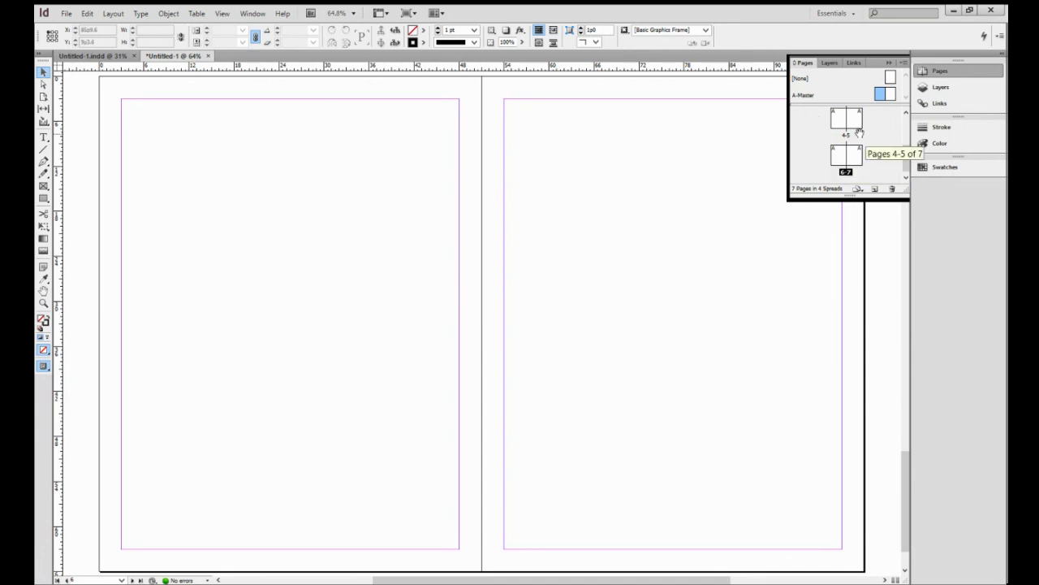
{"action": "left_click", "coordinate": [906, 113]}
{"action": "left_click", "coordinate": [906, 113]}
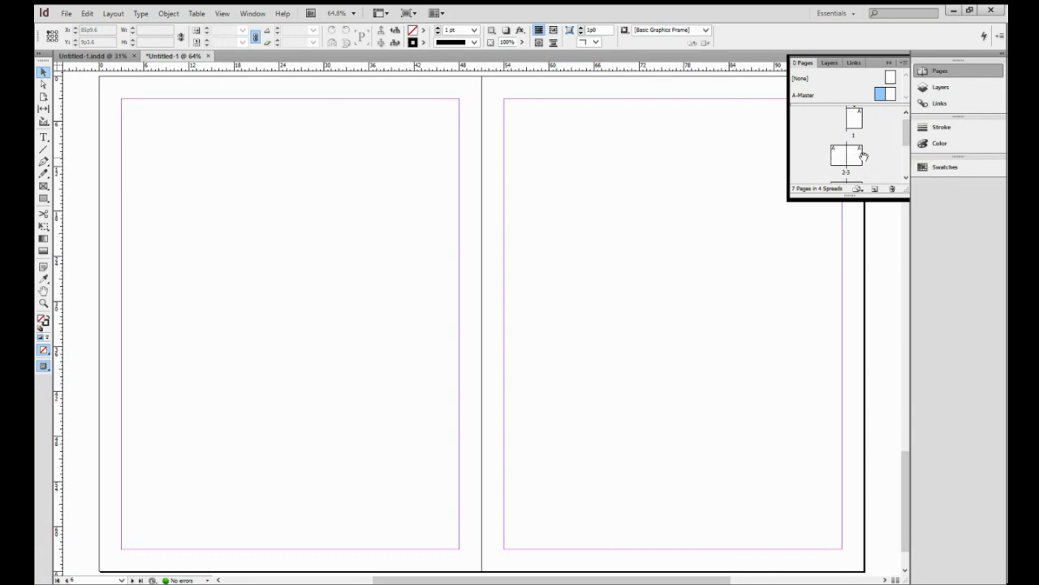
{"action": "left_click", "coordinate": [885, 95]}
{"action": "left_click", "coordinate": [907, 178]}
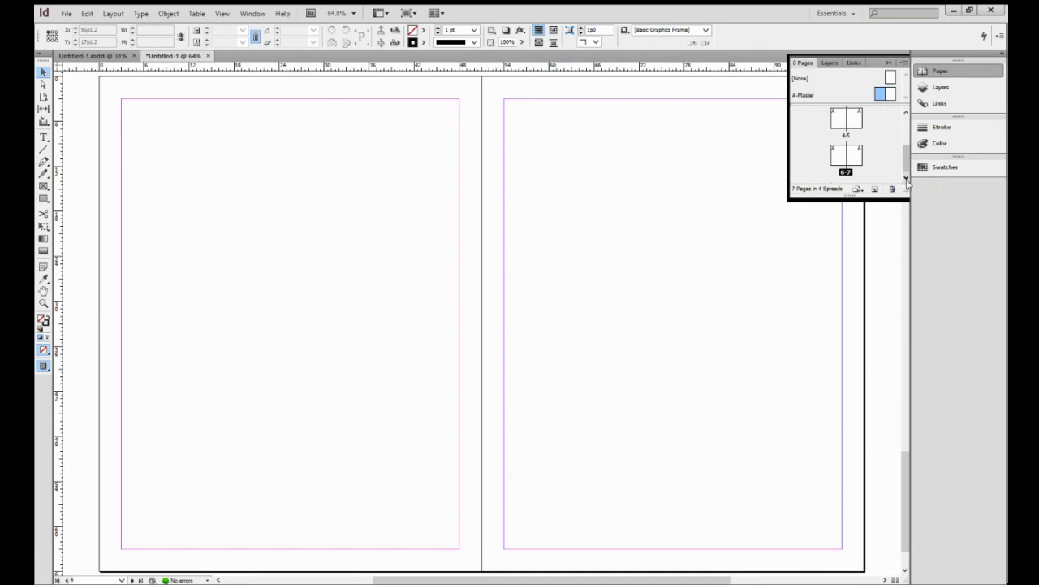
{"action": "left_click", "coordinate": [906, 112]}
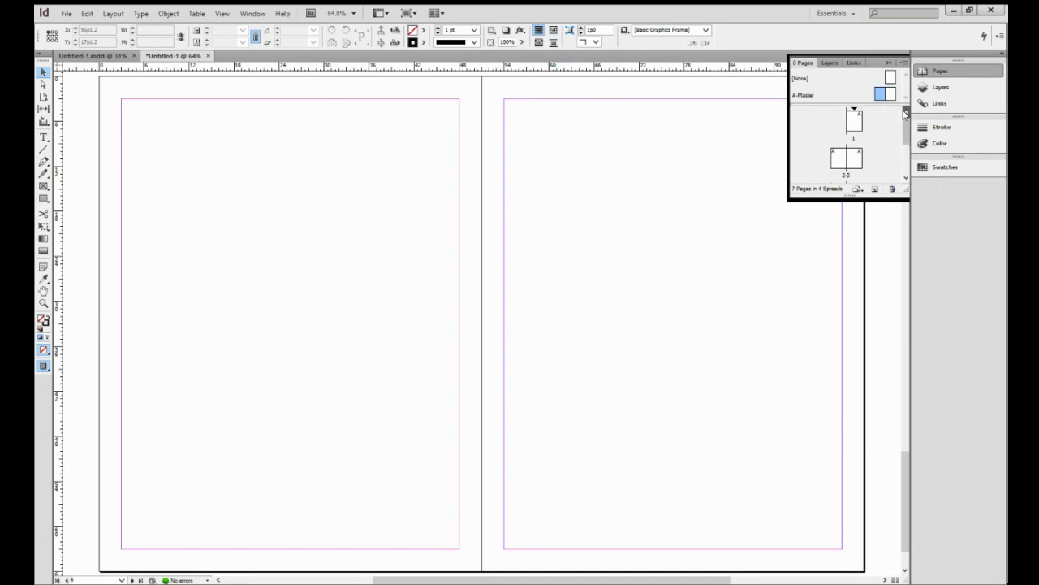
Step: Open the A-Master spread for editing at its left page
{"action": "double_click", "coordinate": [880, 95]}
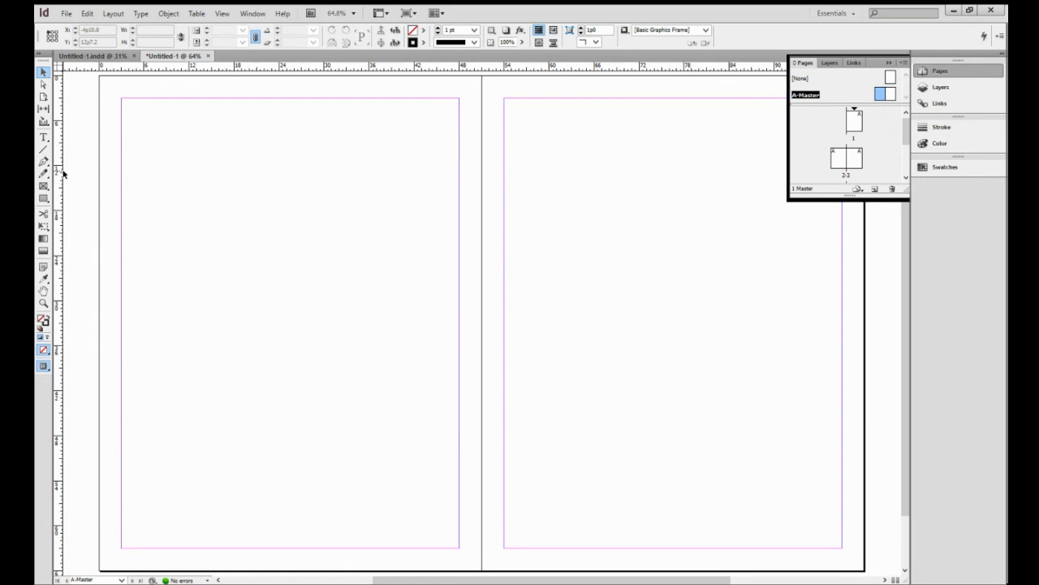
{"action": "scroll", "coordinate": [63, 168], "scroll_direction": "left", "scroll_amount": 3}
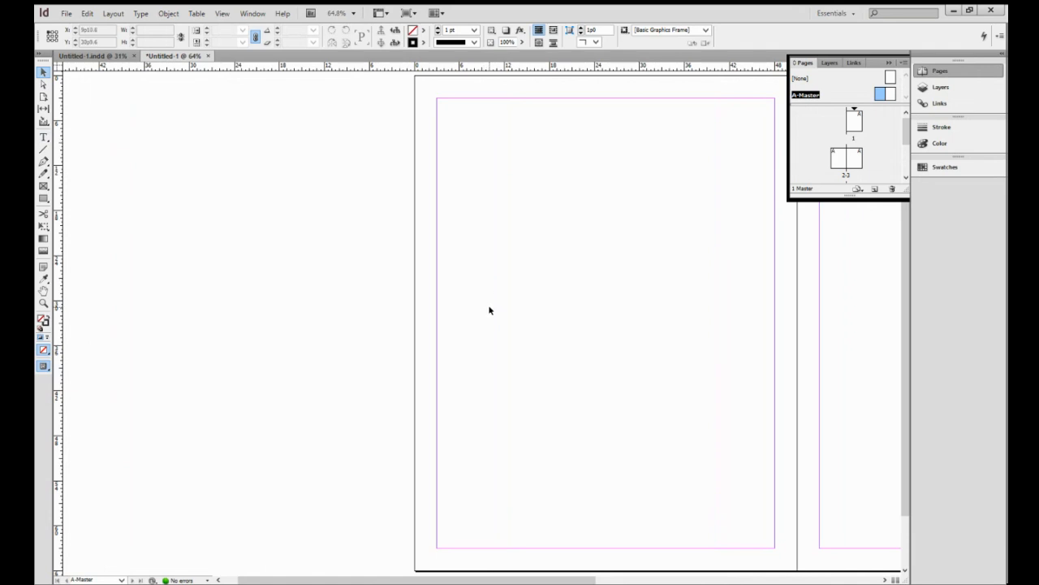
{"action": "scroll", "coordinate": [170, 438], "scroll_direction": "right", "scroll_amount": 1}
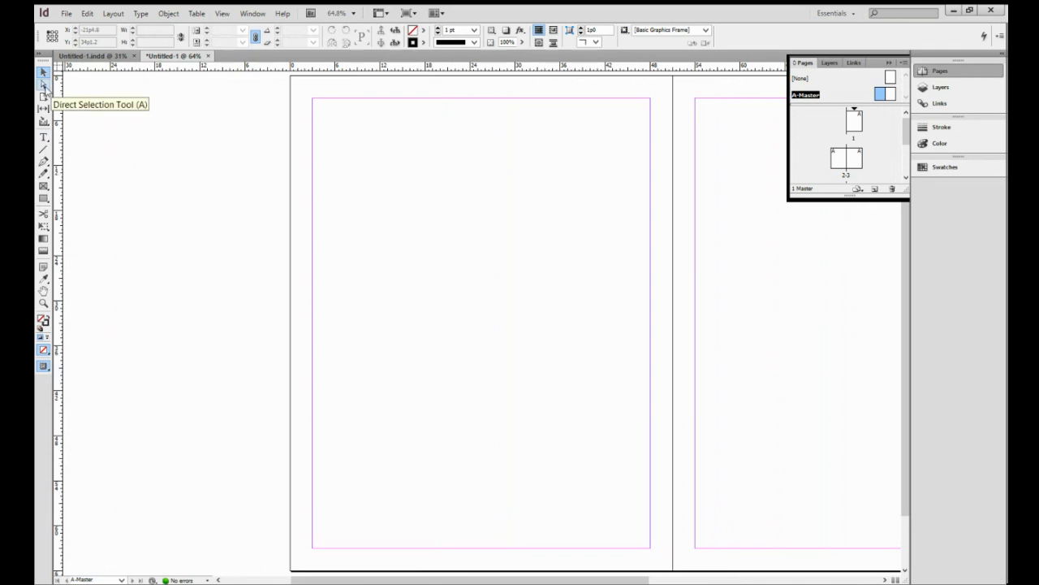
Step: Draw a closed curvy freeform shape, about 29p wide and 19p high, on the upper part of A-Master's left page with the Pen tool
{"action": "left_click", "coordinate": [45, 161]}
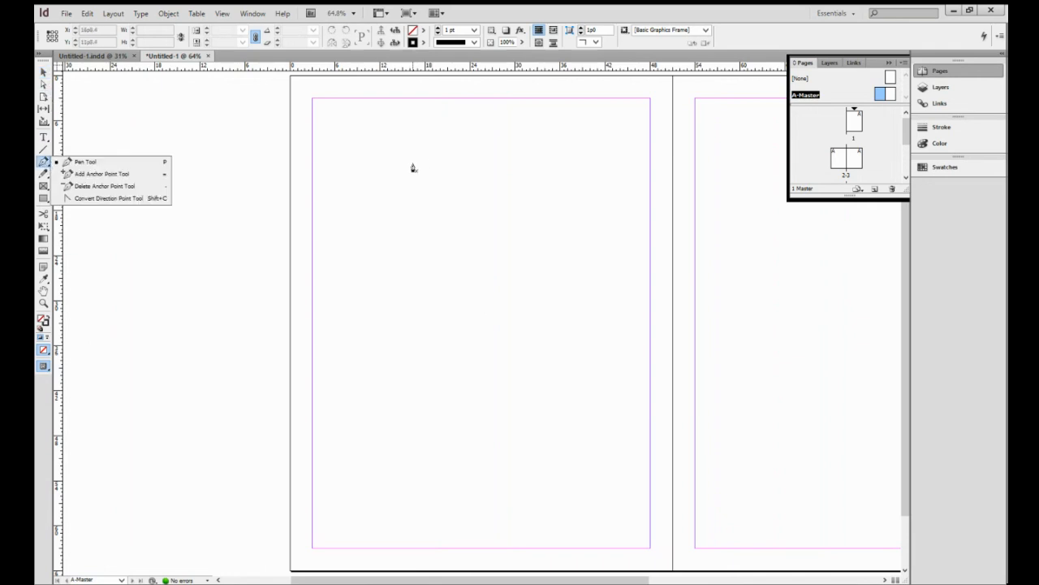
{"action": "left_click_drag", "start_coordinate": [405, 153], "coordinate": [354, 242]}
{"action": "left_click_drag", "start_coordinate": [365, 264], "coordinate": [526, 233]}
{"action": "left_click_drag", "start_coordinate": [558, 232], "coordinate": [507, 158]}
{"action": "left_click_drag", "start_coordinate": [527, 166], "coordinate": [457, 167]}
{"action": "left_click_drag", "start_coordinate": [474, 148], "coordinate": [470, 136]}
{"action": "left_click_drag", "start_coordinate": [449, 140], "coordinate": [440, 147]}
{"action": "left_click_drag", "start_coordinate": [436, 151], "coordinate": [408, 160]}
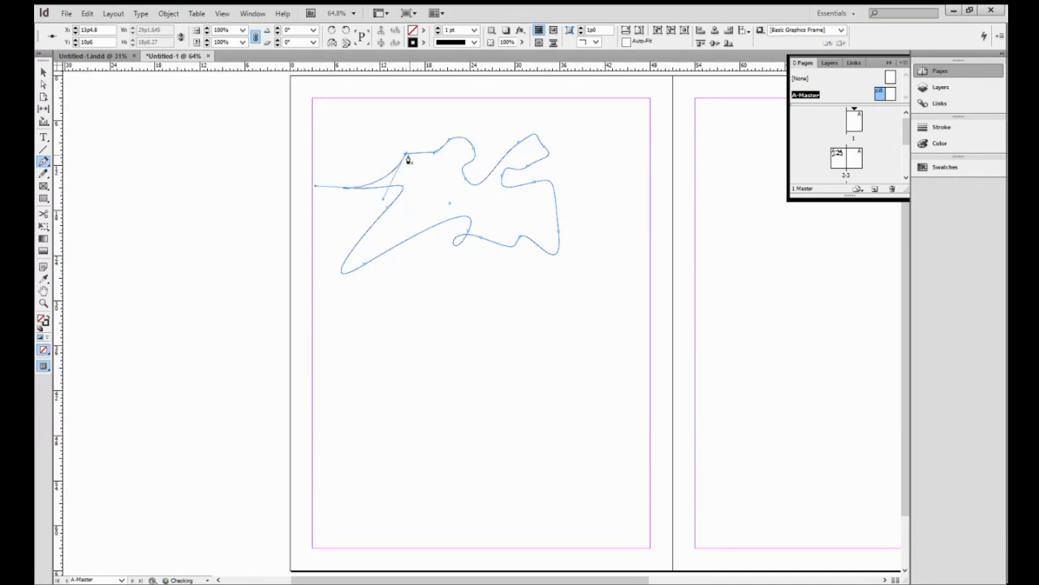
{"action": "key", "text": "v"}
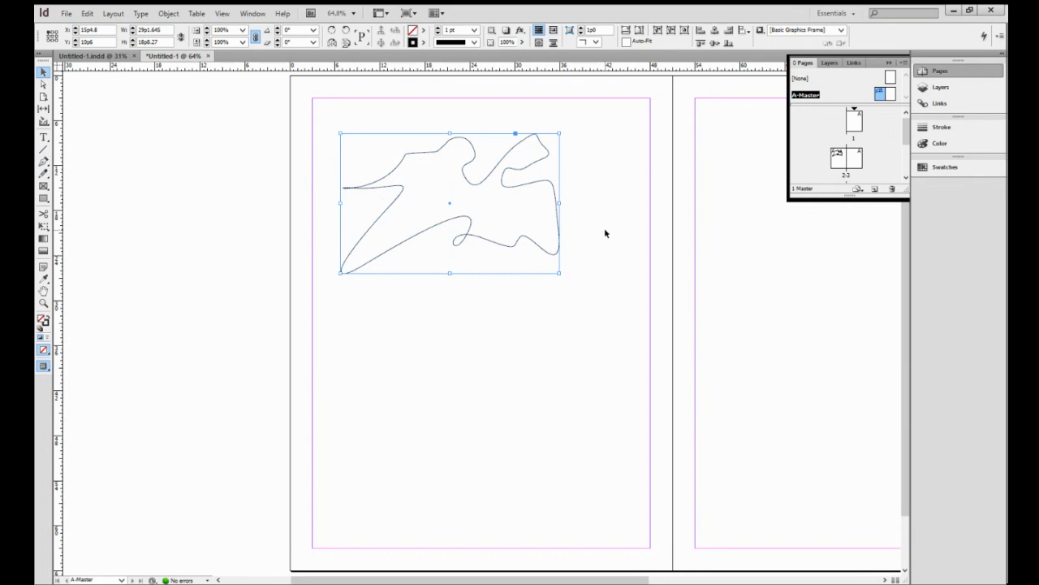
Step: Check the thumbnails of spreads 2-3, 4-5 and 6-7 for the master page shape, and deselect the shape
{"action": "left_click", "coordinate": [906, 177]}
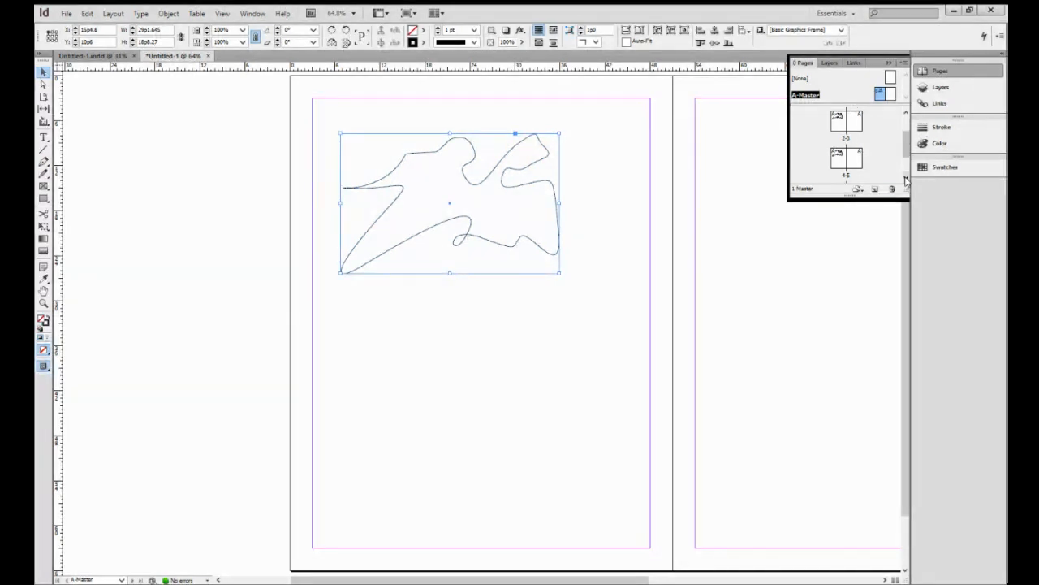
{"action": "left_click", "coordinate": [906, 178]}
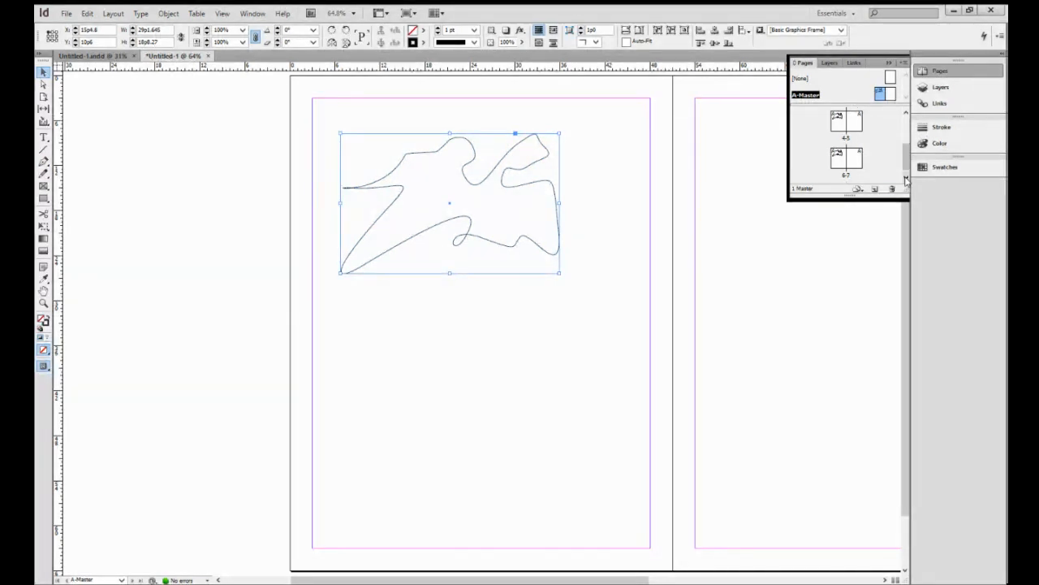
{"action": "left_click", "coordinate": [840, 127]}
{"action": "left_click_drag", "start_coordinate": [842, 123], "coordinate": [839, 107]}
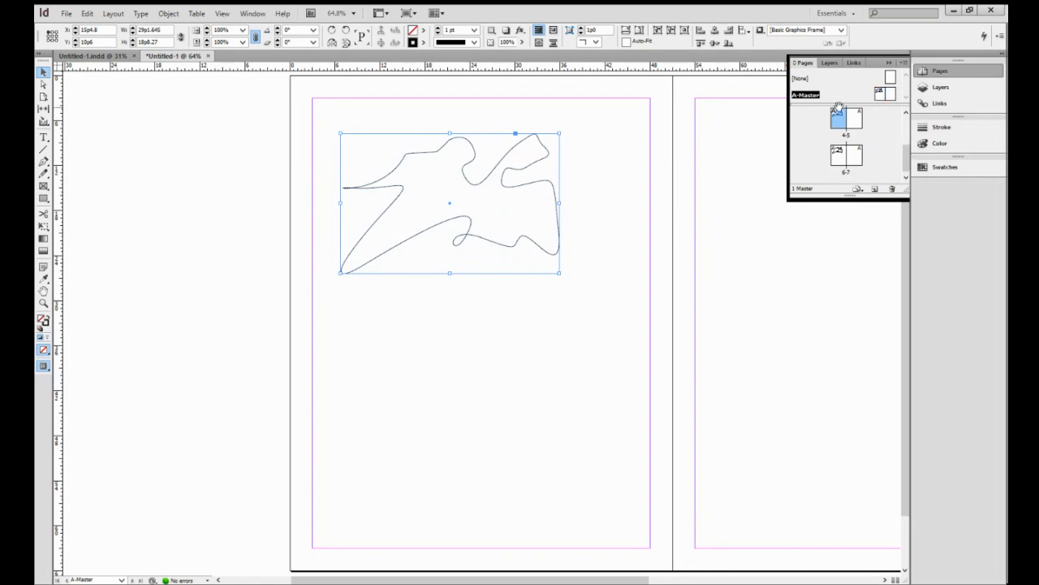
{"action": "left_click", "coordinate": [570, 411]}
{"action": "scroll", "coordinate": [571, 411], "scroll_direction": "down", "scroll_amount": 2}
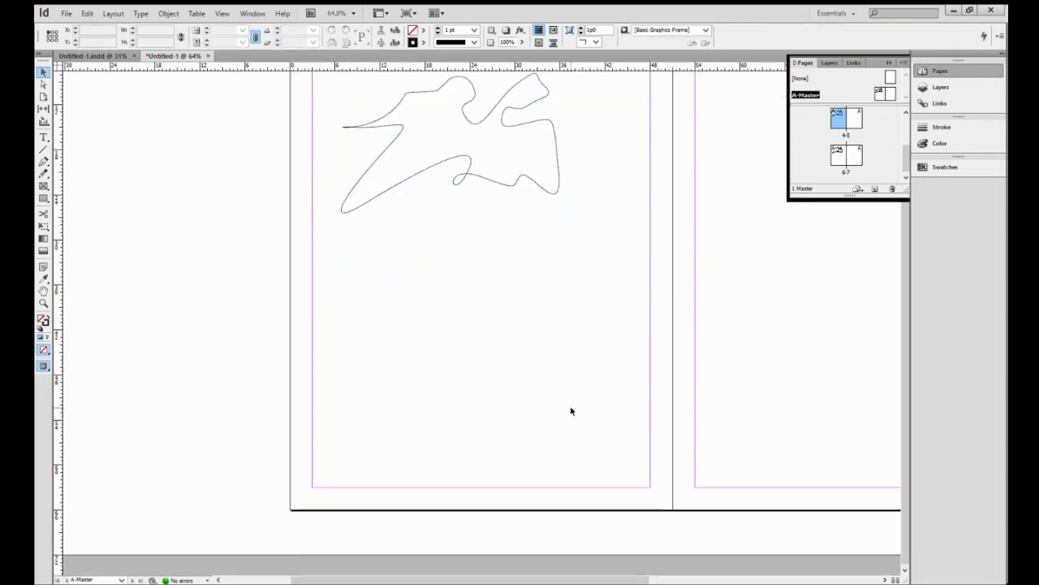
Step: Return from A-Master to the document pages and examine the master shape on page 4, page 2 and the spread thumbnails
{"action": "scroll", "coordinate": [571, 411], "scroll_direction": "up", "scroll_amount": 4}
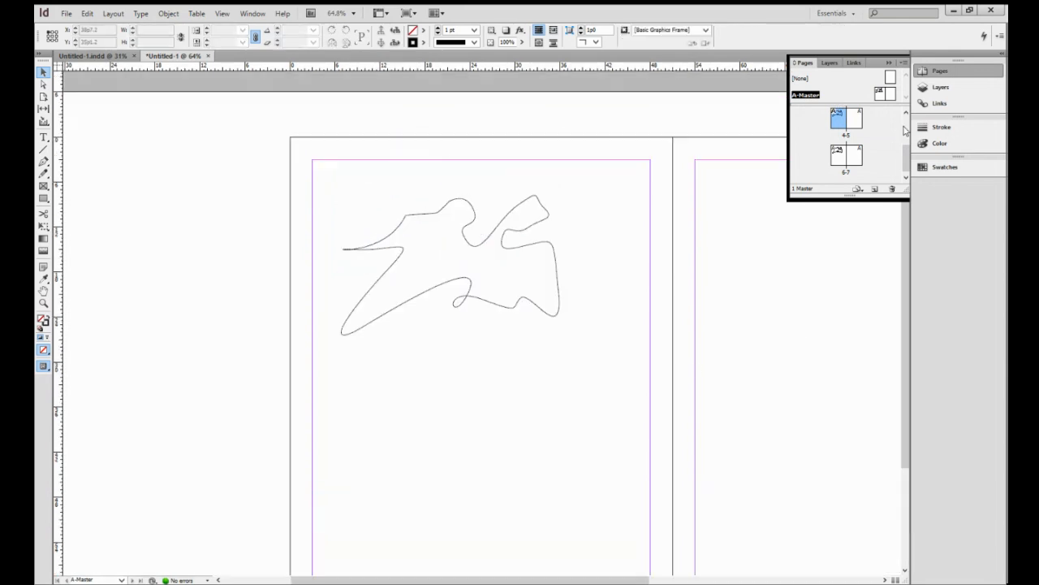
{"action": "double_click", "coordinate": [838, 124]}
{"action": "left_click_drag", "start_coordinate": [903, 344], "coordinate": [897, 171]}
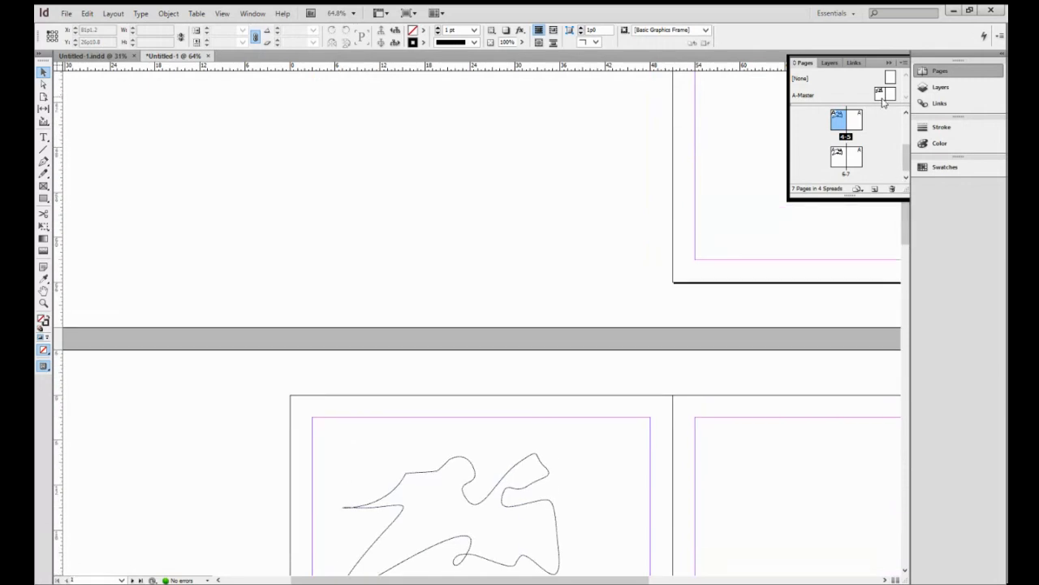
{"action": "left_click", "coordinate": [882, 95]}
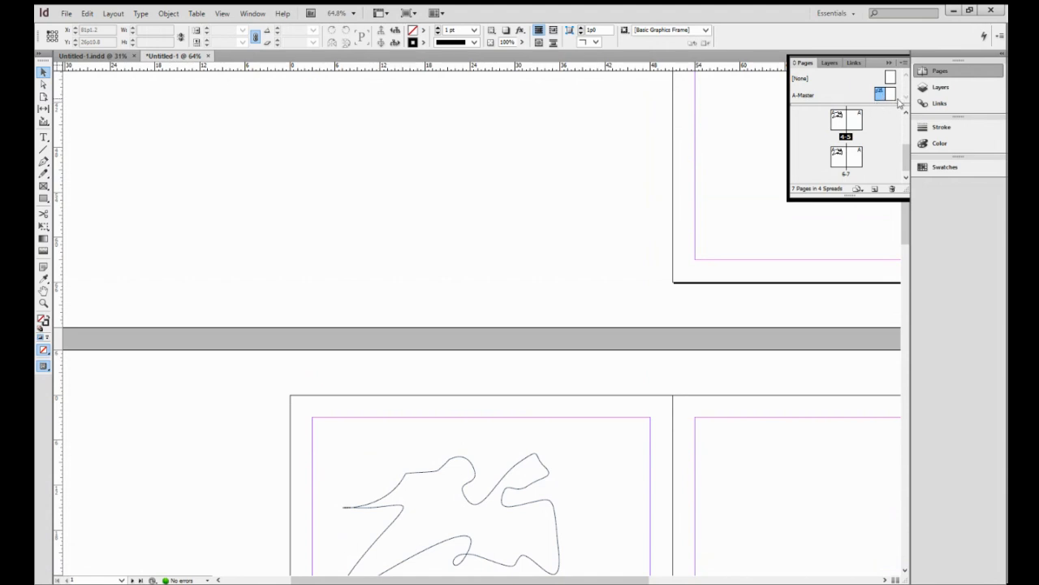
{"action": "left_click", "coordinate": [904, 180]}
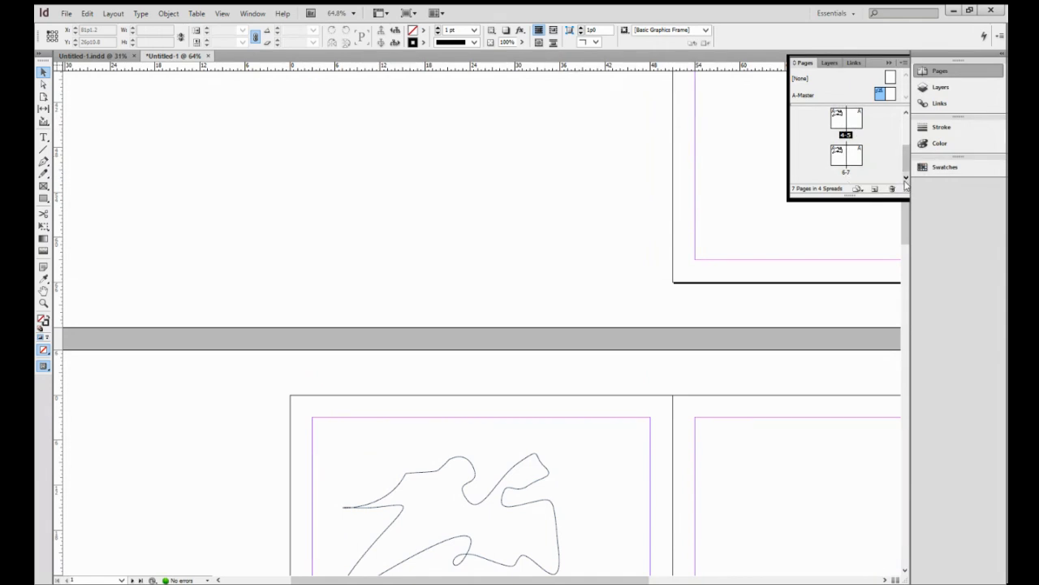
{"action": "left_click", "coordinate": [905, 115]}
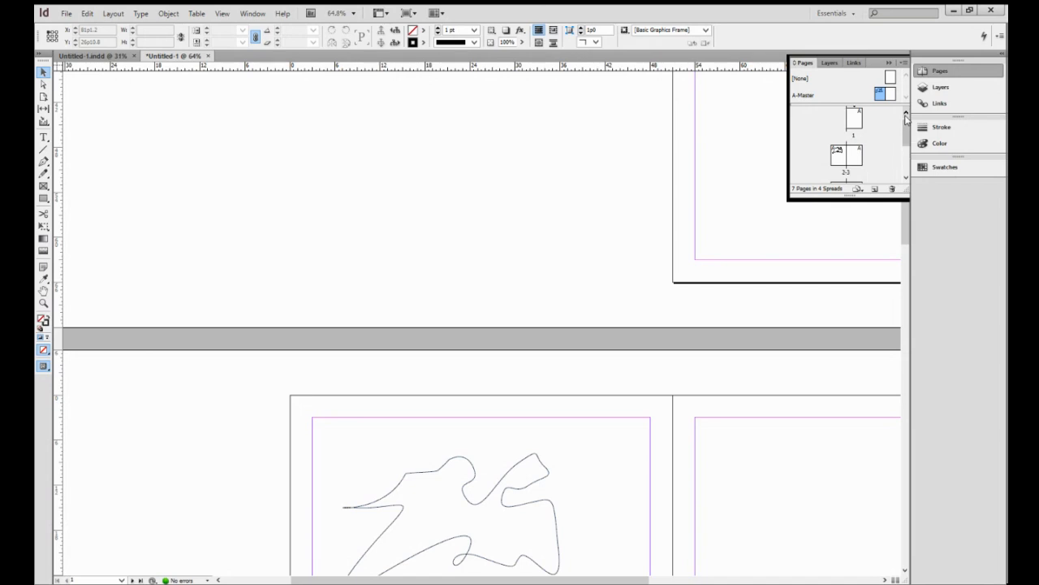
{"action": "double_click", "coordinate": [840, 162]}
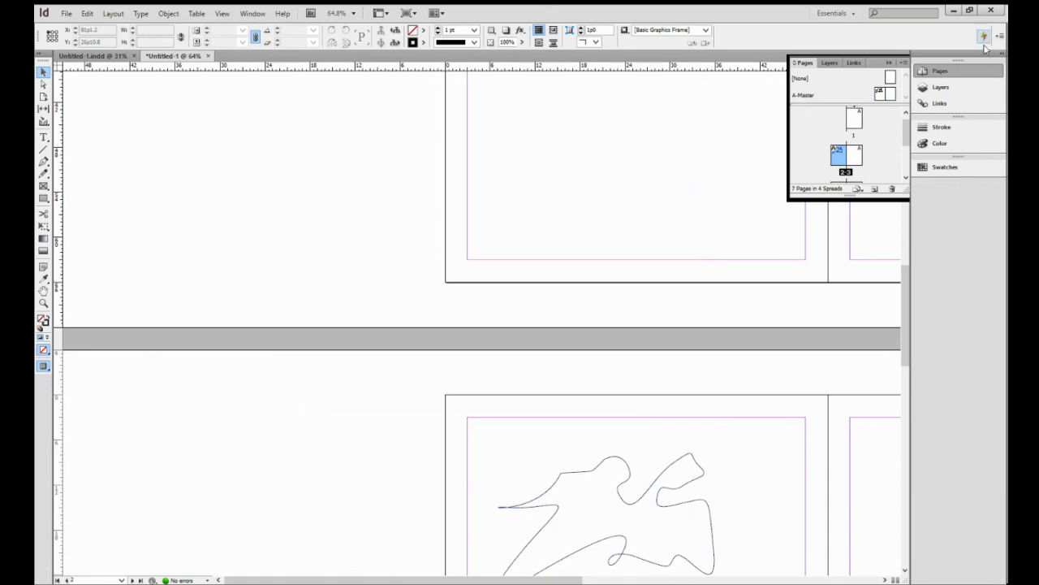
{"action": "left_click_drag", "start_coordinate": [906, 312], "coordinate": [877, 388]}
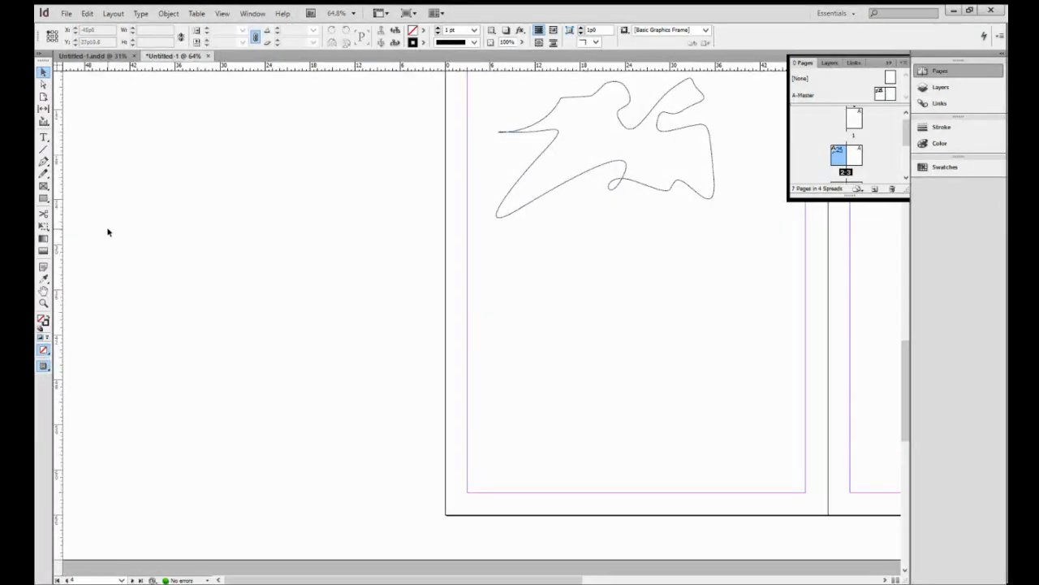
{"action": "left_click", "coordinate": [43, 97]}
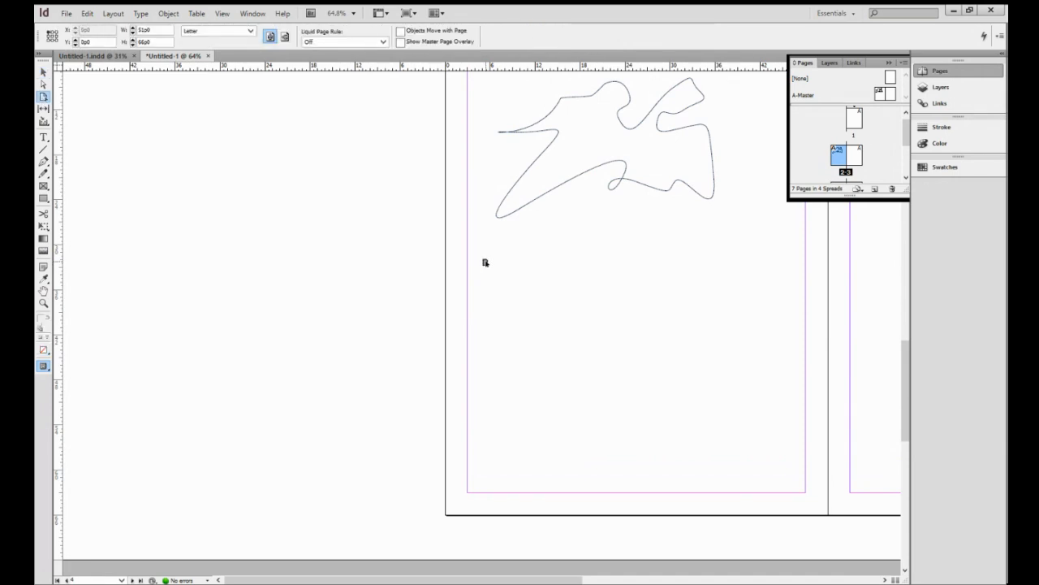
{"action": "left_click", "coordinate": [503, 309]}
{"action": "left_click_drag", "start_coordinate": [604, 424], "coordinate": [587, 413]}
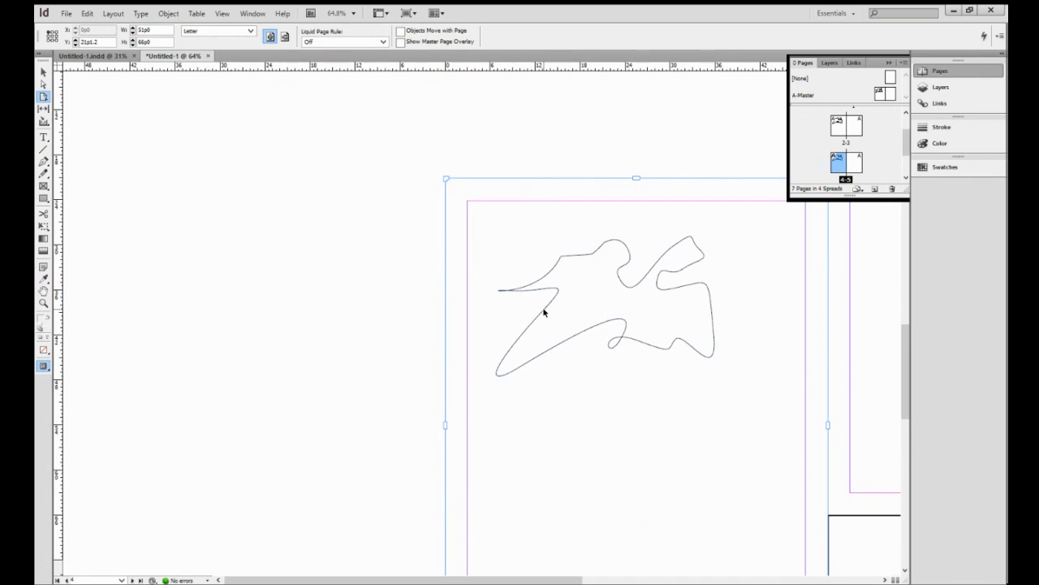
{"action": "key", "text": "ctrl+z"}
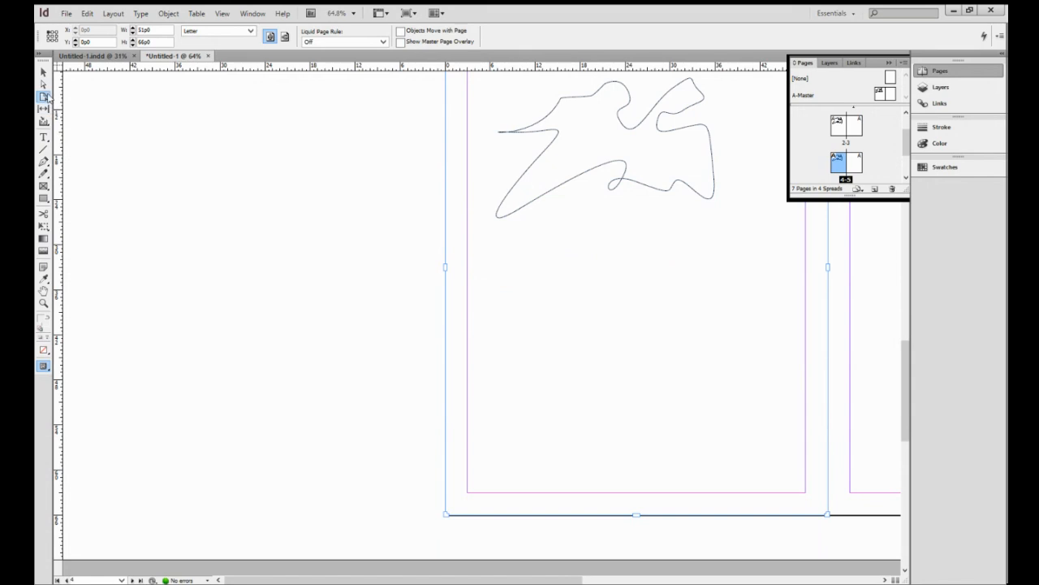
Step: Draw an empty text frame about 38p wide and 29p6 high below the master shape on page 4, and keep it selected
{"action": "left_click", "coordinate": [44, 137]}
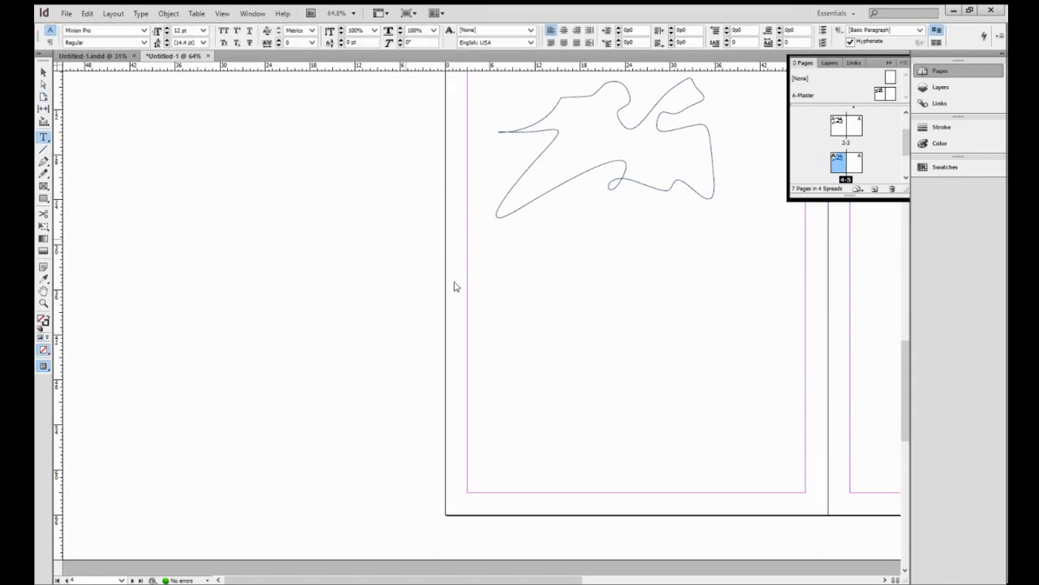
{"action": "key", "text": "ctrl+d"}
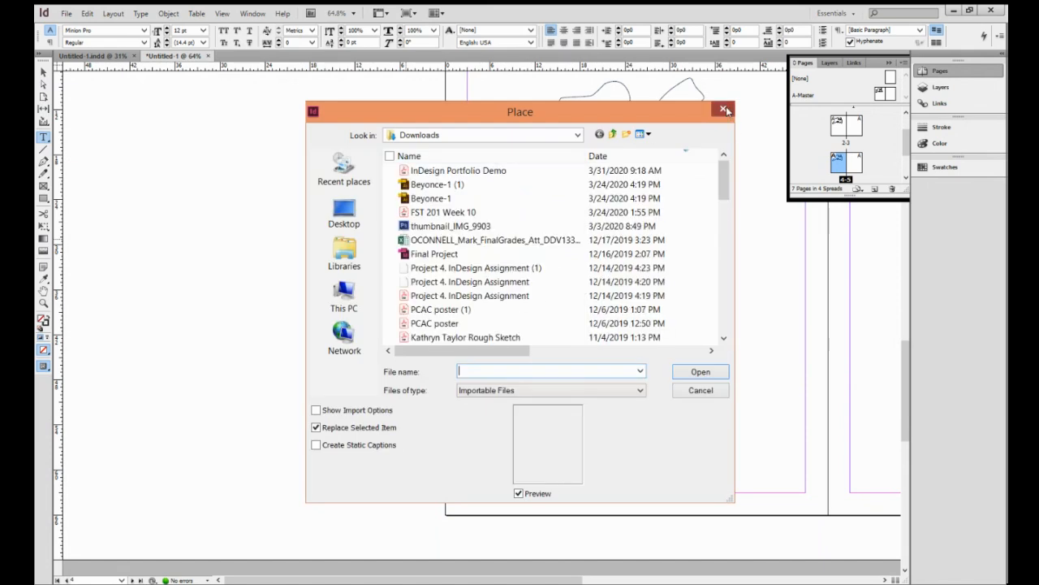
{"action": "left_click", "coordinate": [723, 108]}
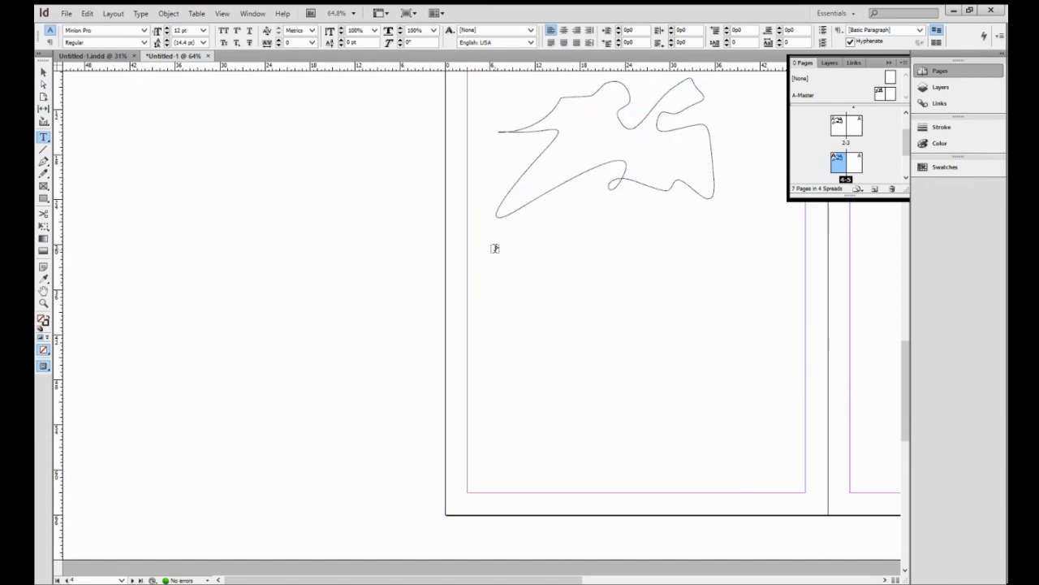
{"action": "left_click_drag", "start_coordinate": [495, 246], "coordinate": [779, 468]}
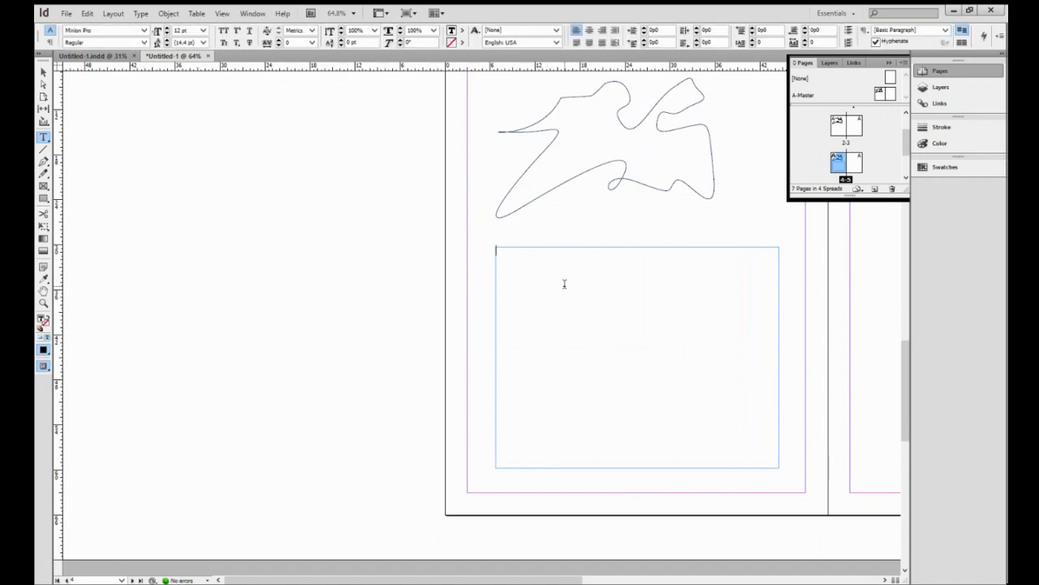
{"action": "scroll", "coordinate": [588, 352], "scroll_direction": "up", "scroll_amount": 3}
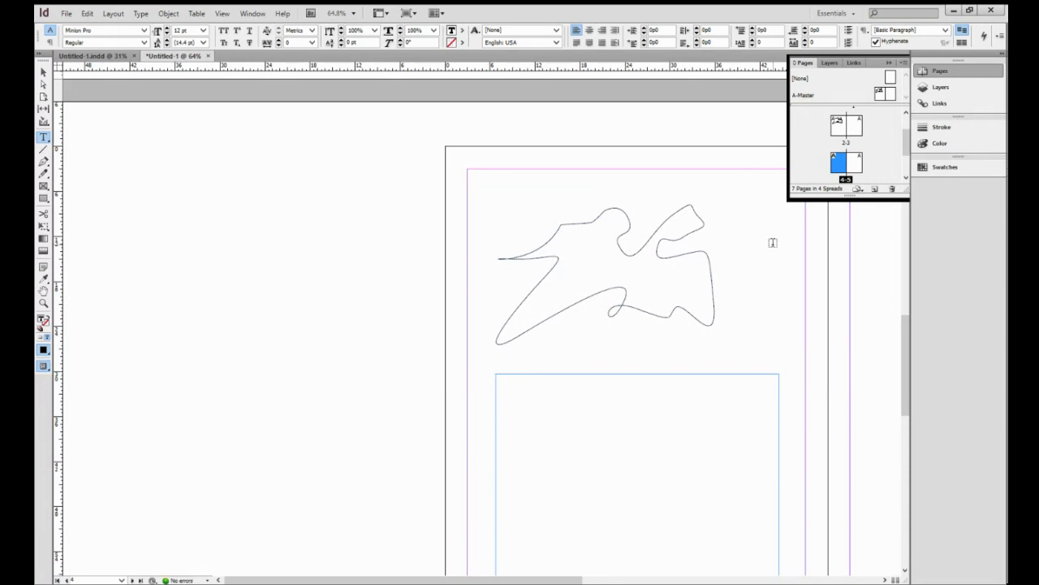
{"action": "left_click", "coordinate": [44, 72]}
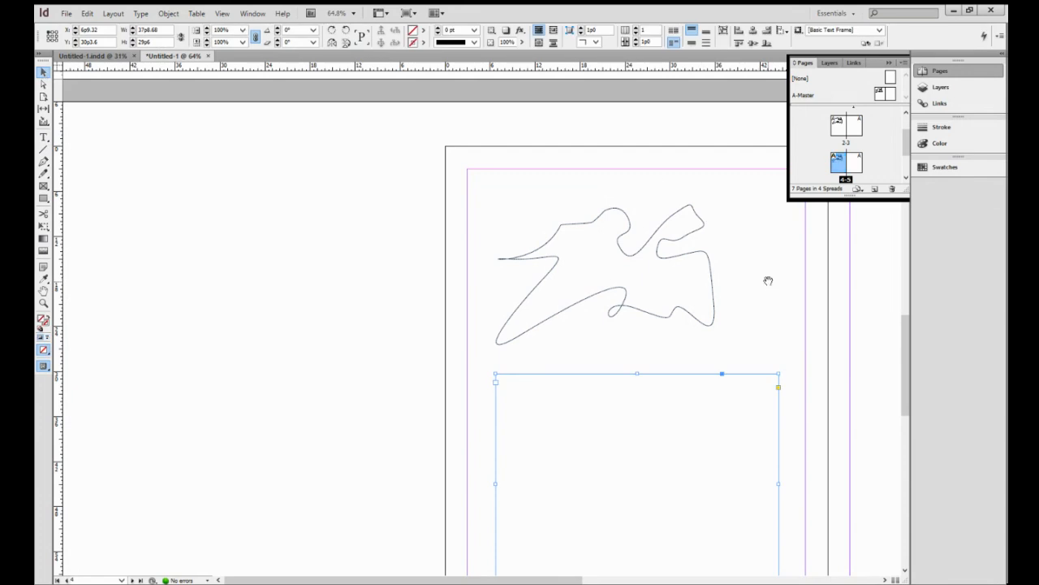
Step: Examine all spreads from page 1 to 6-7, comparing where the master shape and page 4's text frame appear
{"action": "left_click_drag", "start_coordinate": [768, 280], "coordinate": [369, 226]}
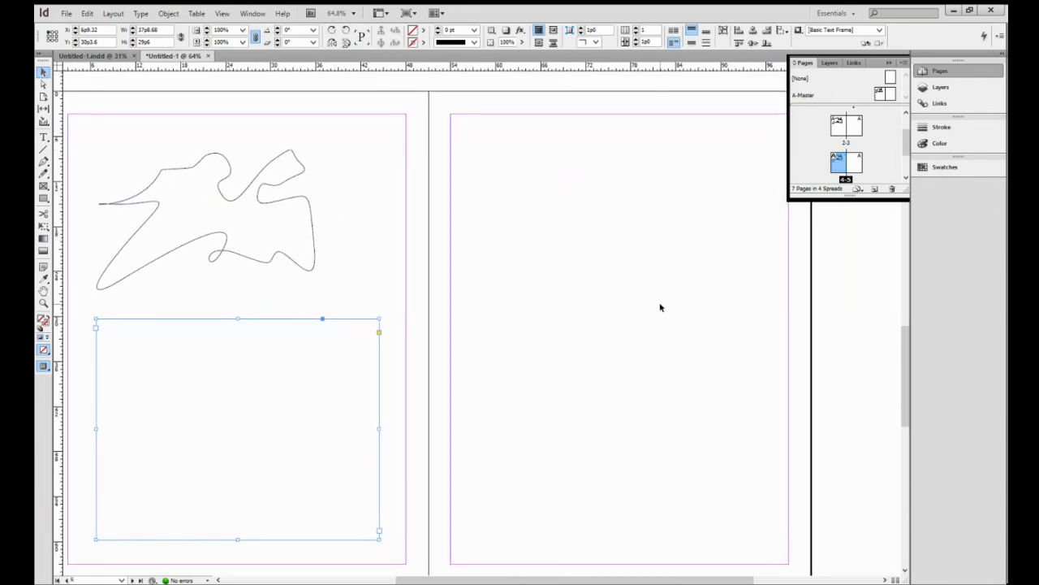
{"action": "scroll", "coordinate": [537, 313], "scroll_direction": "down", "scroll_amount": 7}
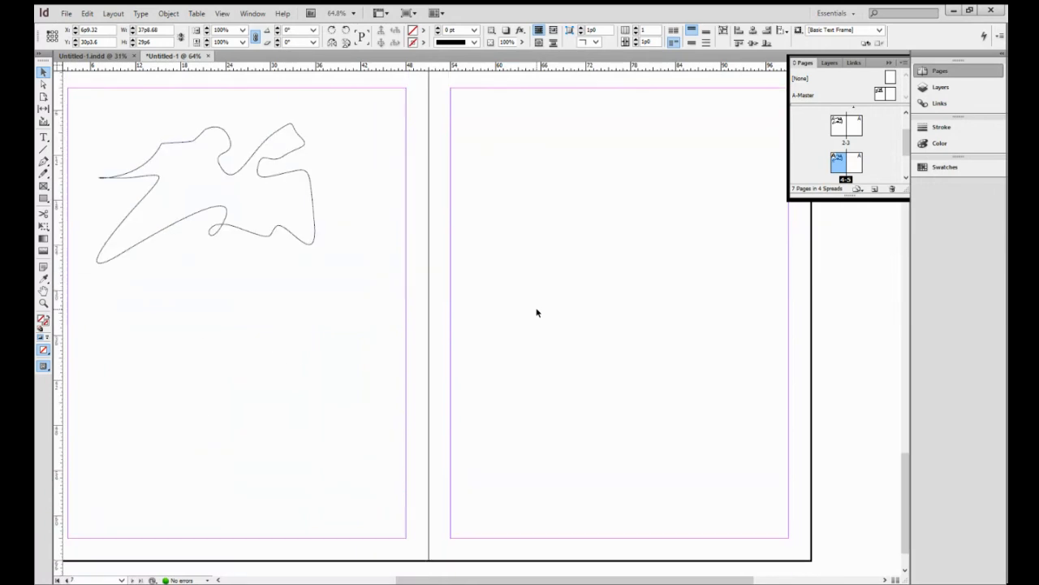
{"action": "scroll", "coordinate": [537, 313], "scroll_direction": "up", "scroll_amount": 2}
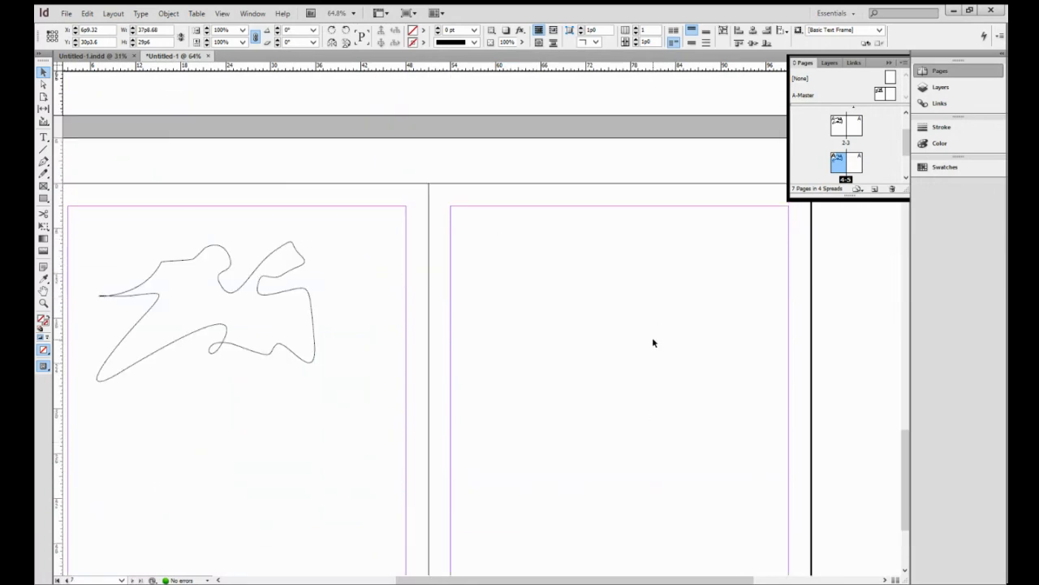
{"action": "scroll", "coordinate": [653, 343], "scroll_direction": "up", "scroll_amount": 10}
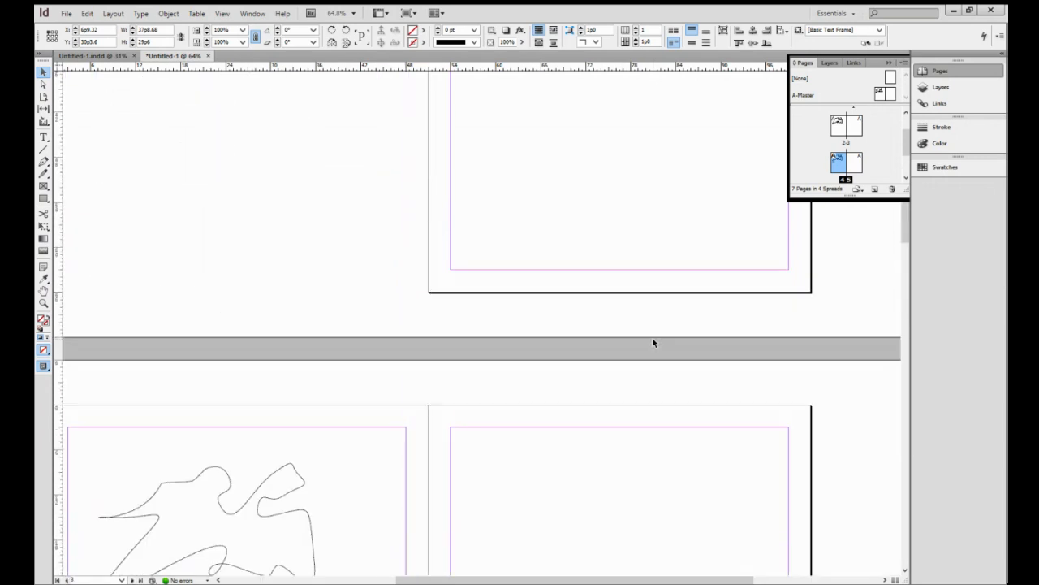
{"action": "scroll", "coordinate": [652, 343], "scroll_direction": "up", "scroll_amount": 5}
{"action": "scroll", "coordinate": [652, 343], "scroll_direction": "down", "scroll_amount": 8}
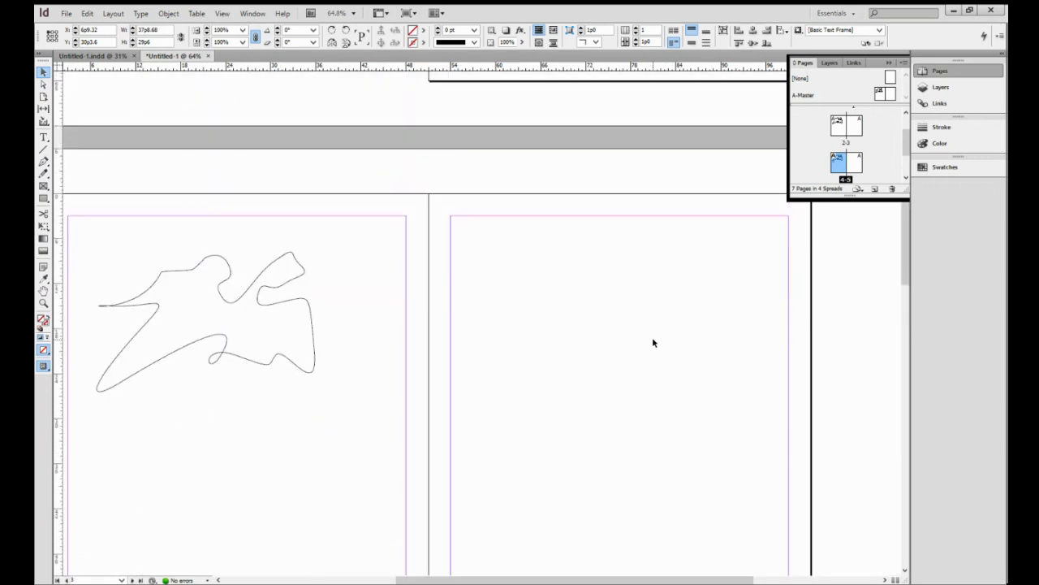
{"action": "scroll", "coordinate": [653, 343], "scroll_direction": "down", "scroll_amount": 1}
{"action": "scroll", "coordinate": [653, 342], "scroll_direction": "up", "scroll_amount": 6}
{"action": "scroll", "coordinate": [652, 342], "scroll_direction": "down", "scroll_amount": 8}
{"action": "scroll", "coordinate": [653, 342], "scroll_direction": "up", "scroll_amount": 1}
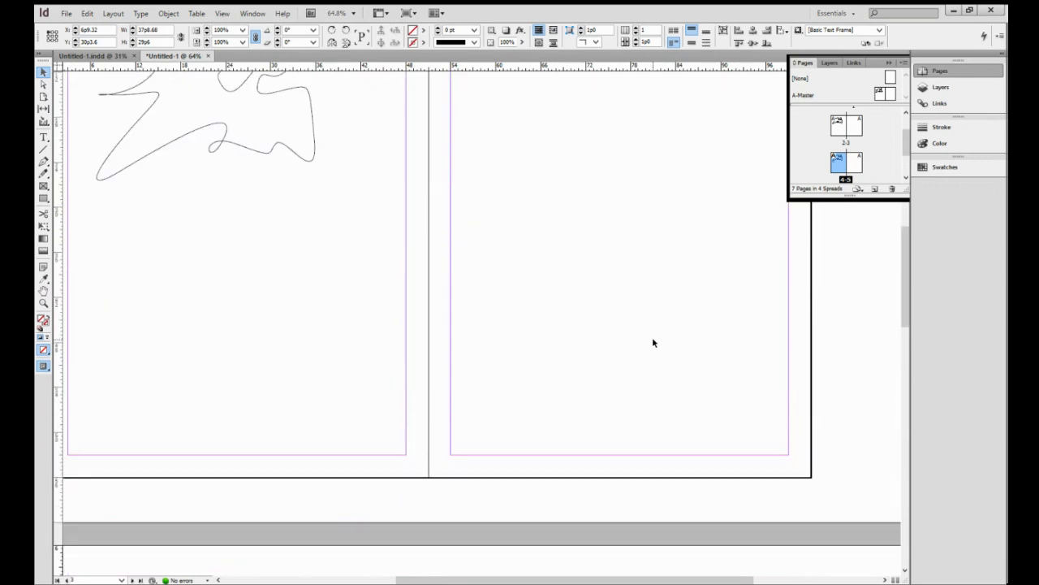
{"action": "scroll", "coordinate": [653, 343], "scroll_direction": "up", "scroll_amount": 3}
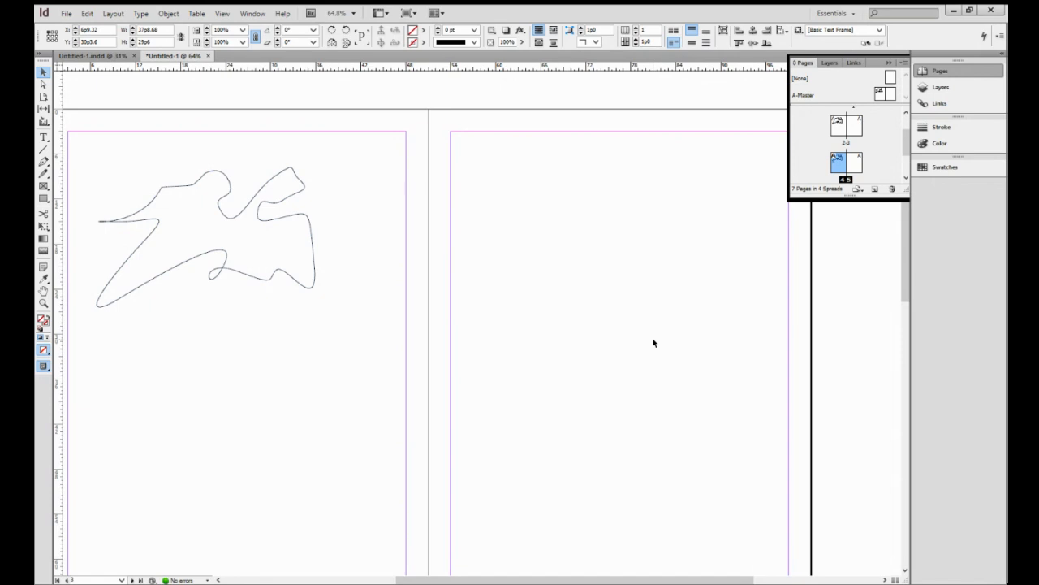
{"action": "scroll", "coordinate": [652, 342], "scroll_direction": "down", "scroll_amount": 9}
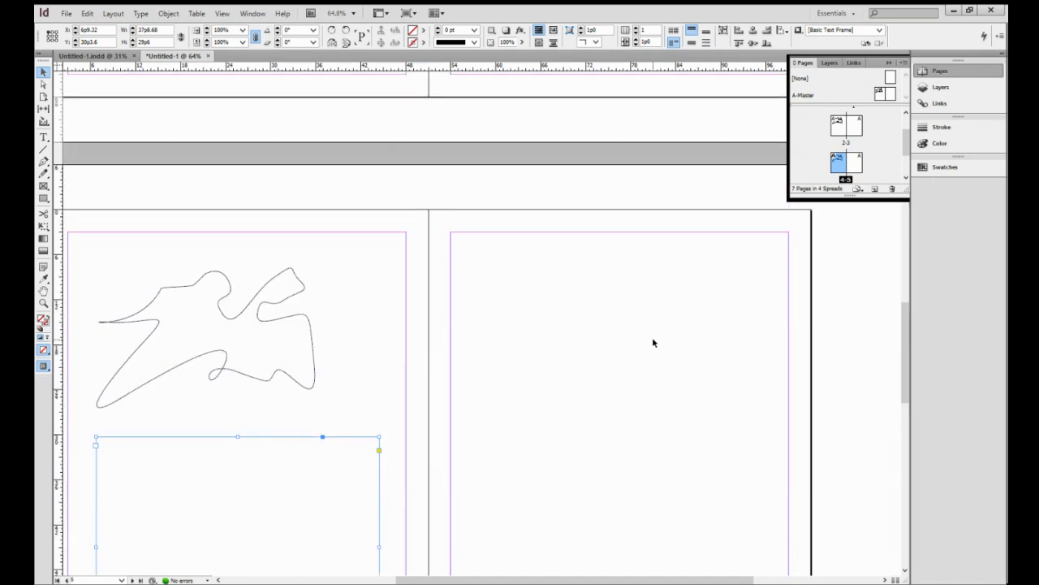
{"action": "scroll", "coordinate": [653, 343], "scroll_direction": "up", "scroll_amount": 4}
{"action": "scroll", "coordinate": [653, 343], "scroll_direction": "up", "scroll_amount": 4}
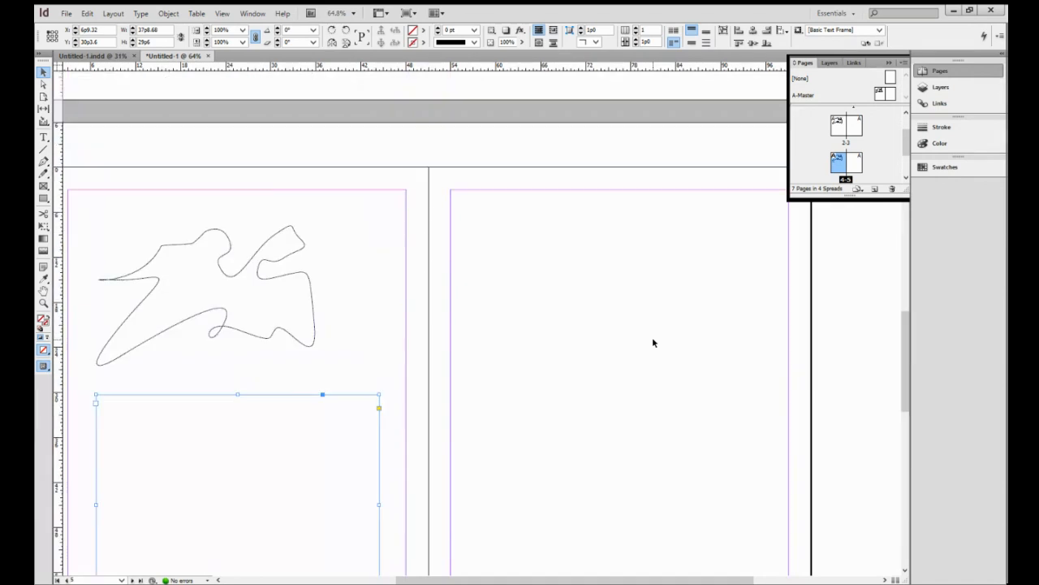
{"action": "scroll", "coordinate": [652, 342], "scroll_direction": "down", "scroll_amount": 3}
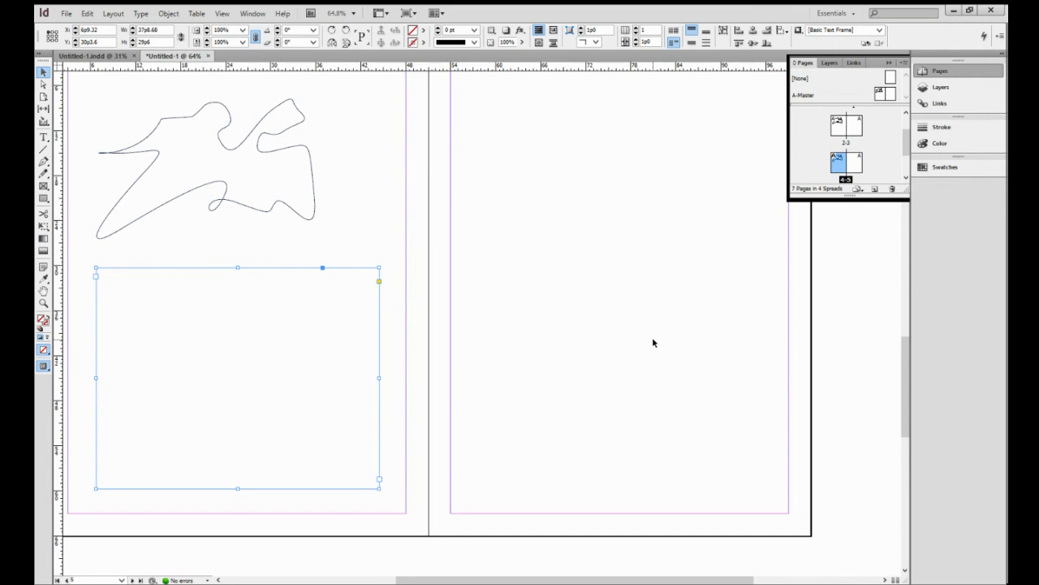
{"action": "scroll", "coordinate": [739, 329], "scroll_direction": "down", "scroll_amount": 4}
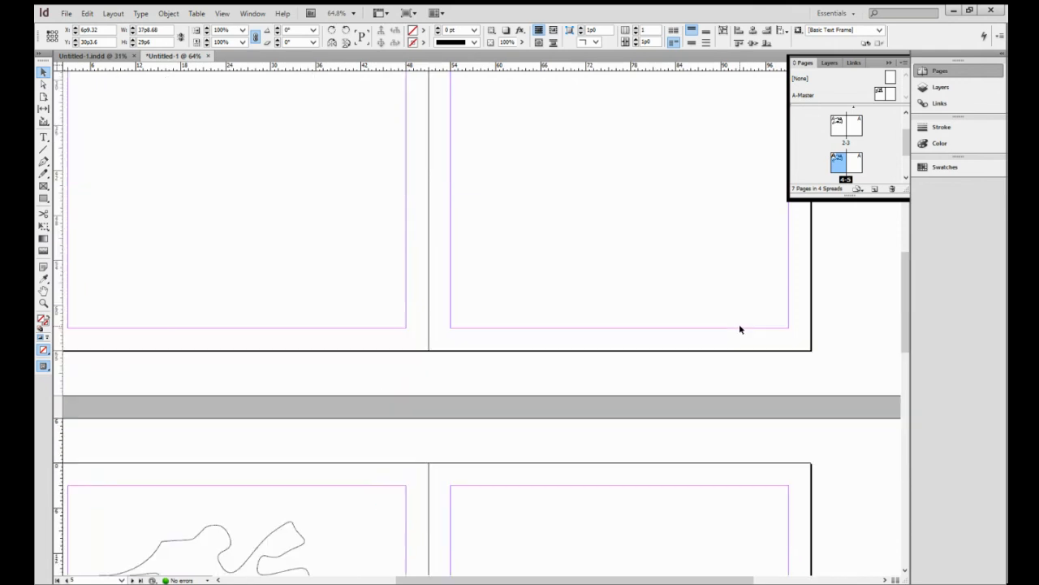
{"action": "scroll", "coordinate": [739, 329], "scroll_direction": "up", "scroll_amount": 20}
{"action": "scroll", "coordinate": [739, 329], "scroll_direction": "down", "scroll_amount": 17}
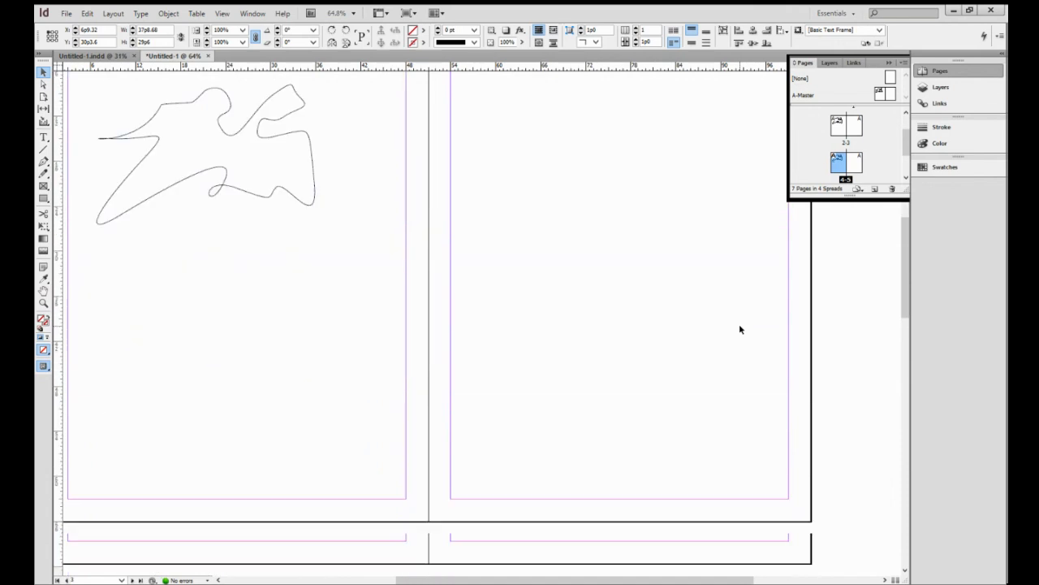
{"action": "scroll", "coordinate": [739, 328], "scroll_direction": "up", "scroll_amount": 3}
{"action": "scroll", "coordinate": [739, 329], "scroll_direction": "up", "scroll_amount": 6}
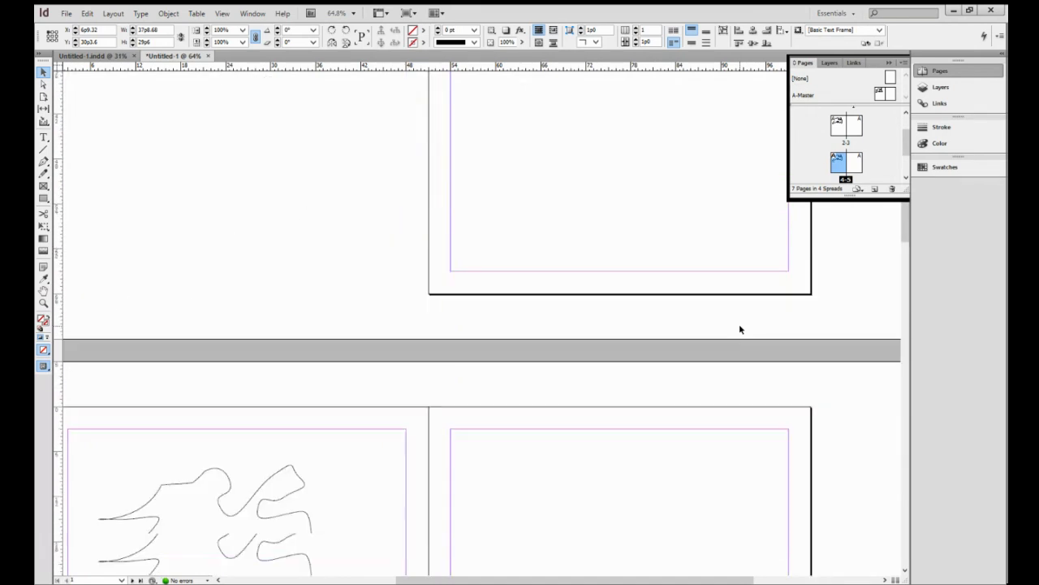
{"action": "scroll", "coordinate": [739, 329], "scroll_direction": "down", "scroll_amount": 5}
{"action": "scroll", "coordinate": [740, 329], "scroll_direction": "down", "scroll_amount": 5}
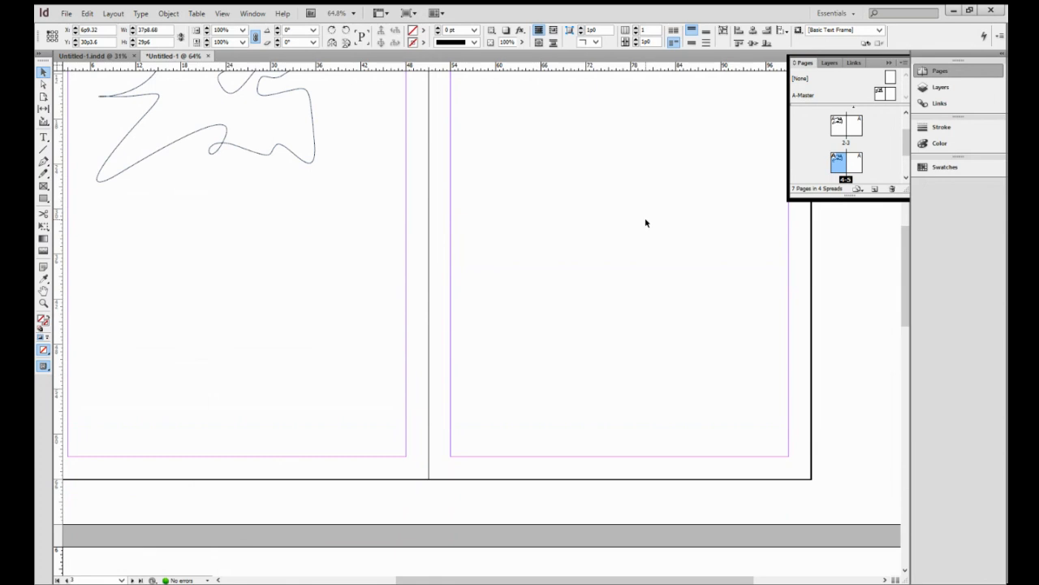
{"action": "scroll", "coordinate": [646, 223], "scroll_direction": "down", "scroll_amount": 4}
{"action": "scroll", "coordinate": [647, 222], "scroll_direction": "up", "scroll_amount": 20}
{"action": "scroll", "coordinate": [646, 222], "scroll_direction": "down", "scroll_amount": 6}
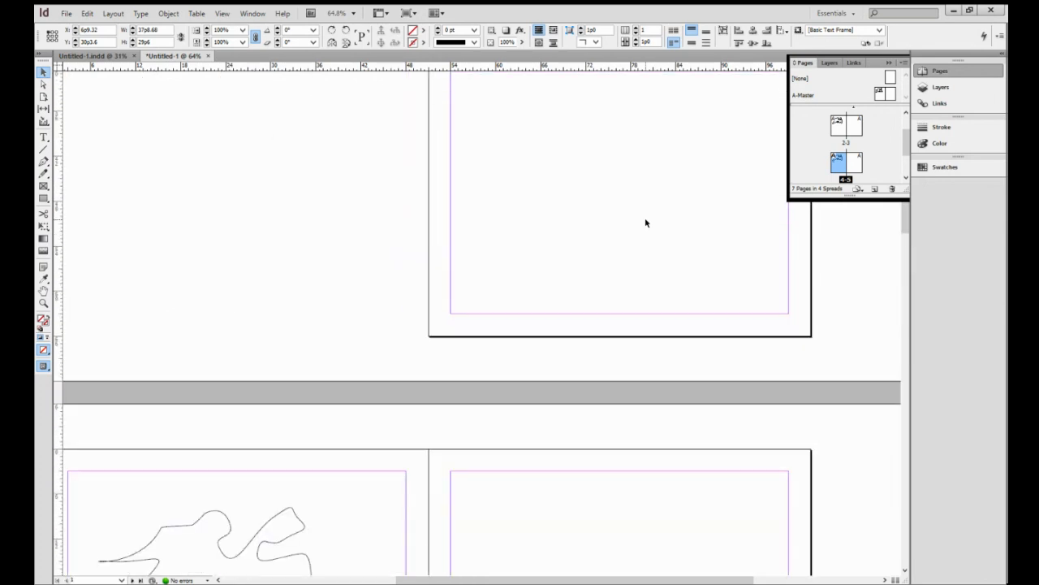
{"action": "scroll", "coordinate": [647, 223], "scroll_direction": "up", "scroll_amount": 5}
Step: Add two new blank master spreads to the document, and view the thumbnails of spreads 4-5 and 6-7
{"action": "right_click", "coordinate": [598, 295]}
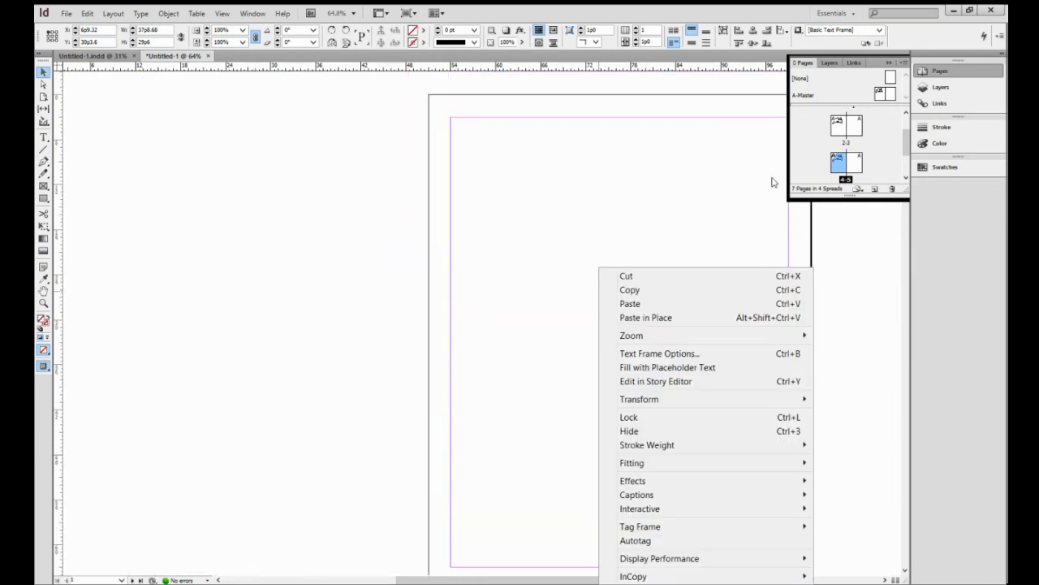
{"action": "left_click", "coordinate": [844, 93]}
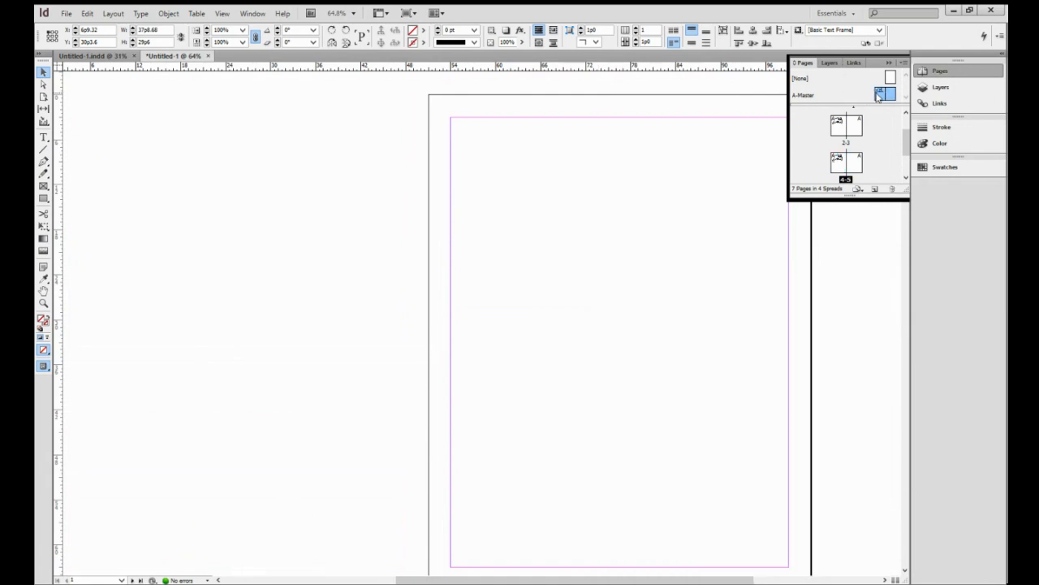
{"action": "left_click", "coordinate": [875, 190]}
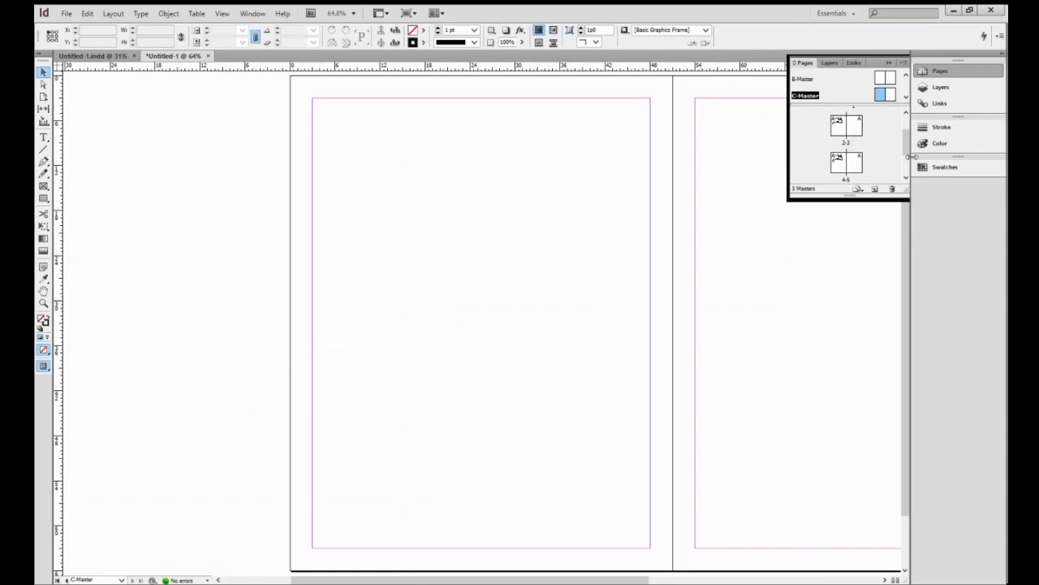
{"action": "left_click_drag", "start_coordinate": [908, 144], "coordinate": [901, 167]}
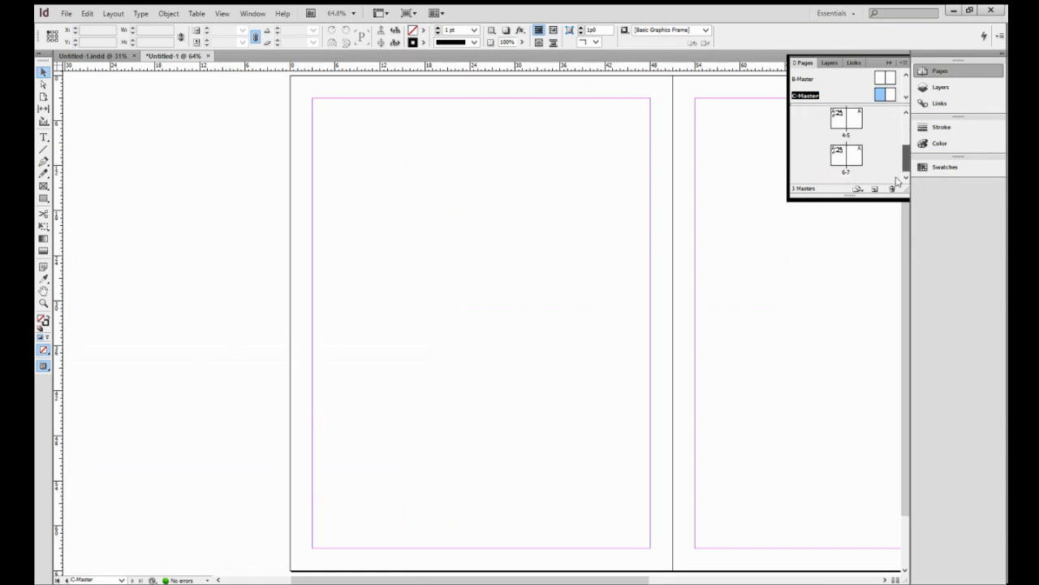
Step: Add two document pages based on the C-Master spread after pages 6-7, and check the earlier spread thumbnails
{"action": "left_click", "coordinate": [891, 95]}
{"action": "left_click_drag", "start_coordinate": [883, 95], "coordinate": [842, 182]}
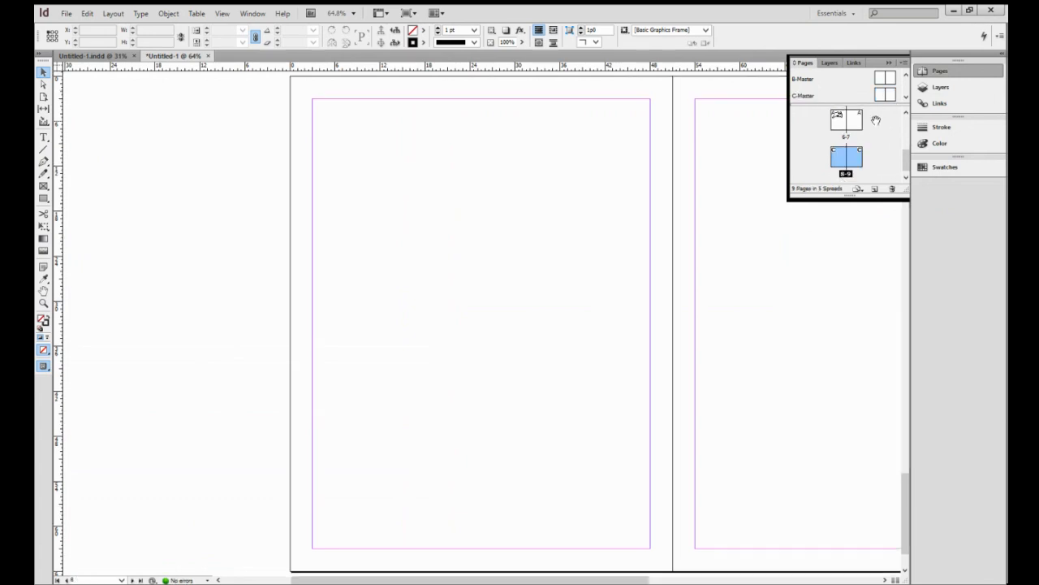
{"action": "left_click", "coordinate": [906, 112]}
{"action": "left_click", "coordinate": [906, 112]}
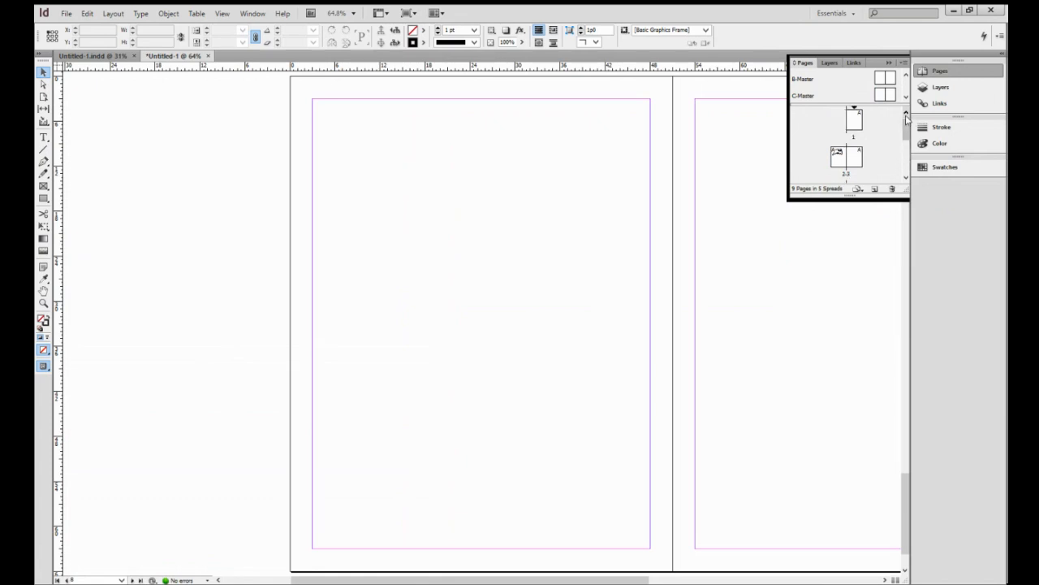
{"action": "left_click", "coordinate": [906, 178]}
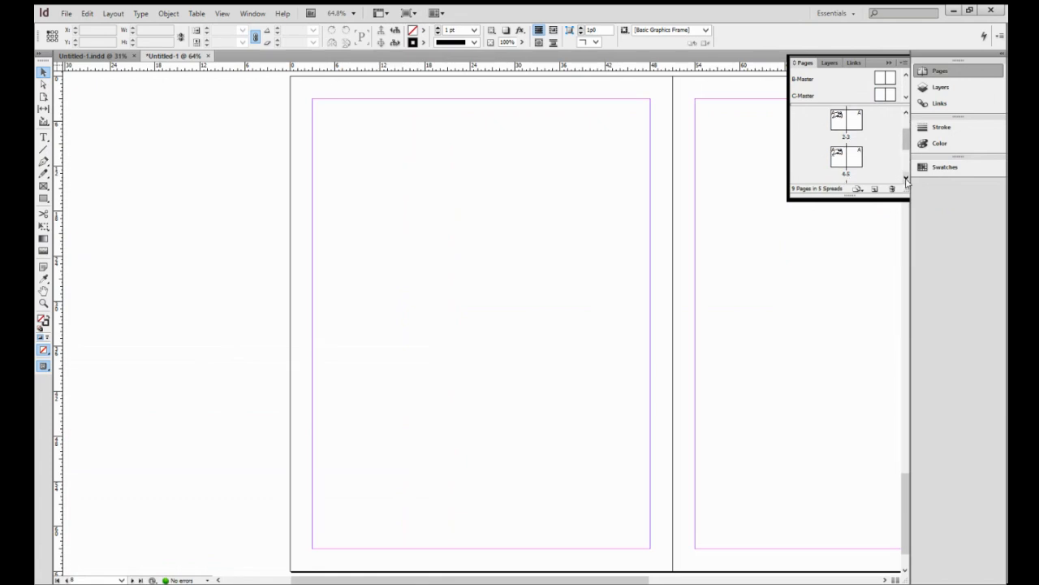
Step: Insert a two-page C-Master spread between pages 4 and 5, and review the reordered spread thumbnails
{"action": "left_click", "coordinate": [881, 96]}
{"action": "left_click", "coordinate": [893, 95], "text": "shift"}
{"action": "mouse_move", "coordinate": [895, 96]}
{"action": "left_mouse_down"}
{"action": "mouse_move", "coordinate": [877, 99]}
{"action": "mouse_move", "coordinate": [867, 143]}
{"action": "mouse_move", "coordinate": [844, 151]}
{"action": "mouse_move", "coordinate": [844, 137]}
{"action": "mouse_move", "coordinate": [853, 154]}
{"action": "mouse_move", "coordinate": [841, 172]}
{"action": "left_mouse_up"}
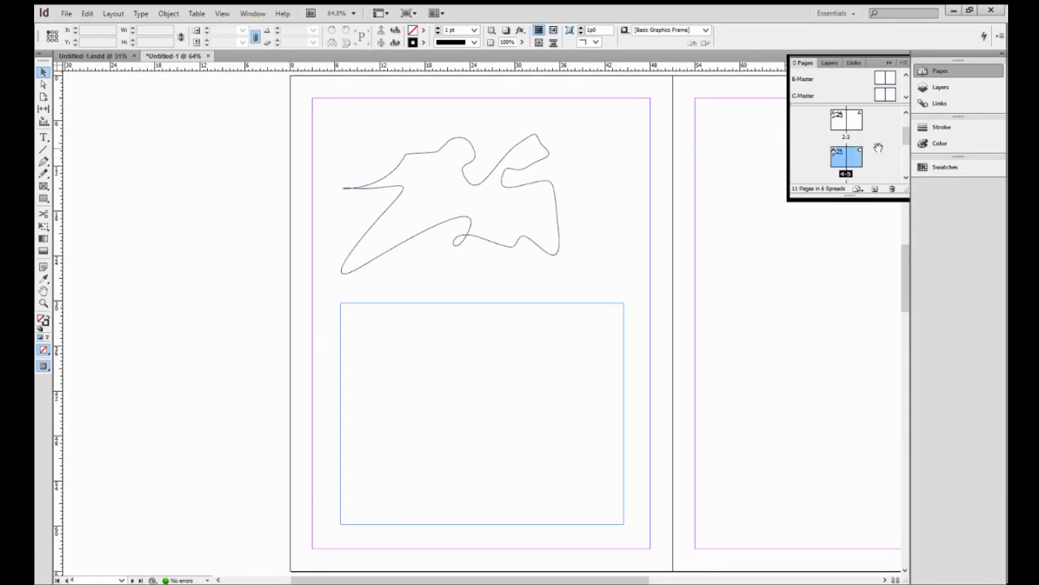
{"action": "left_click", "coordinate": [907, 115]}
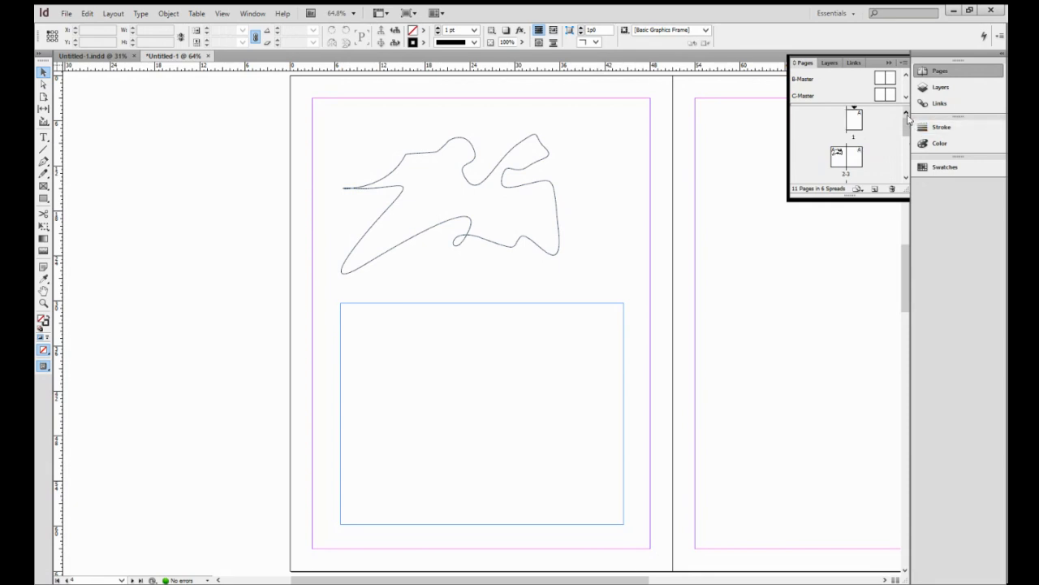
{"action": "left_click", "coordinate": [906, 178]}
{"action": "left_click", "coordinate": [906, 178]}
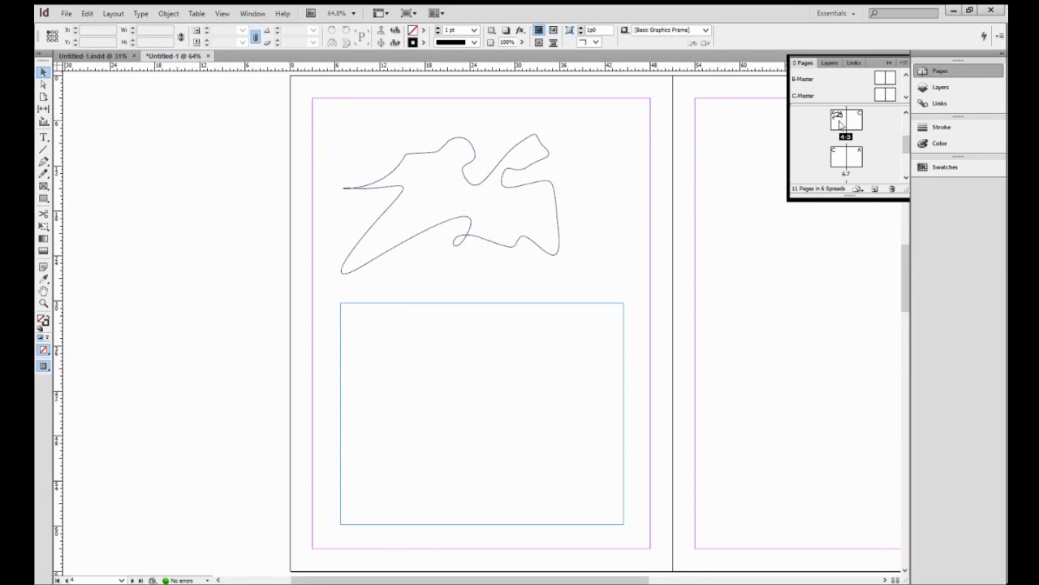
Step: Draw a closed wavy freeform shape about 17p5 wide and 45p3 high on C-Master's right-hand page with the Pen tool, and deselect it
{"action": "double_click", "coordinate": [892, 95]}
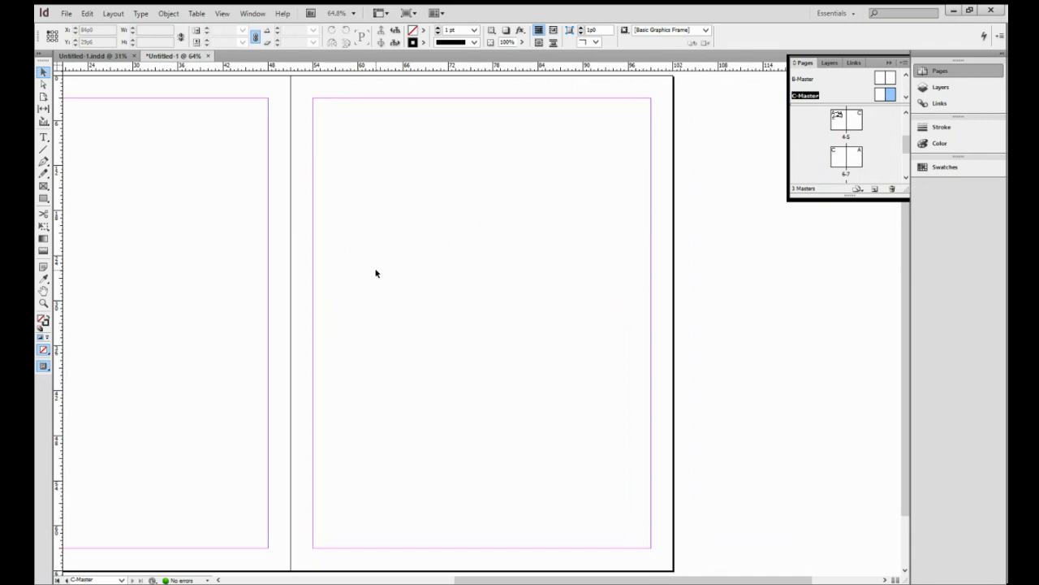
{"action": "left_click", "coordinate": [43, 162]}
{"action": "mouse_move", "coordinate": [533, 136]}
{"action": "left_mouse_down"}
{"action": "mouse_move", "coordinate": [573, 137]}
{"action": "mouse_move", "coordinate": [543, 197]}
{"action": "left_mouse_up"}
{"action": "left_click_drag", "start_coordinate": [560, 204], "coordinate": [591, 206]}
{"action": "left_click_drag", "start_coordinate": [581, 242], "coordinate": [553, 260]}
{"action": "left_click_drag", "start_coordinate": [553, 271], "coordinate": [584, 258]}
{"action": "left_click_drag", "start_coordinate": [593, 283], "coordinate": [595, 290]}
{"action": "mouse_move", "coordinate": [579, 328]}
{"action": "left_mouse_down"}
{"action": "mouse_move", "coordinate": [570, 367]}
{"action": "mouse_move", "coordinate": [598, 338]}
{"action": "left_mouse_up"}
{"action": "left_click_drag", "start_coordinate": [606, 377], "coordinate": [598, 394]}
{"action": "left_click_drag", "start_coordinate": [585, 408], "coordinate": [590, 432]}
{"action": "left_click_drag", "start_coordinate": [597, 445], "coordinate": [572, 493]}
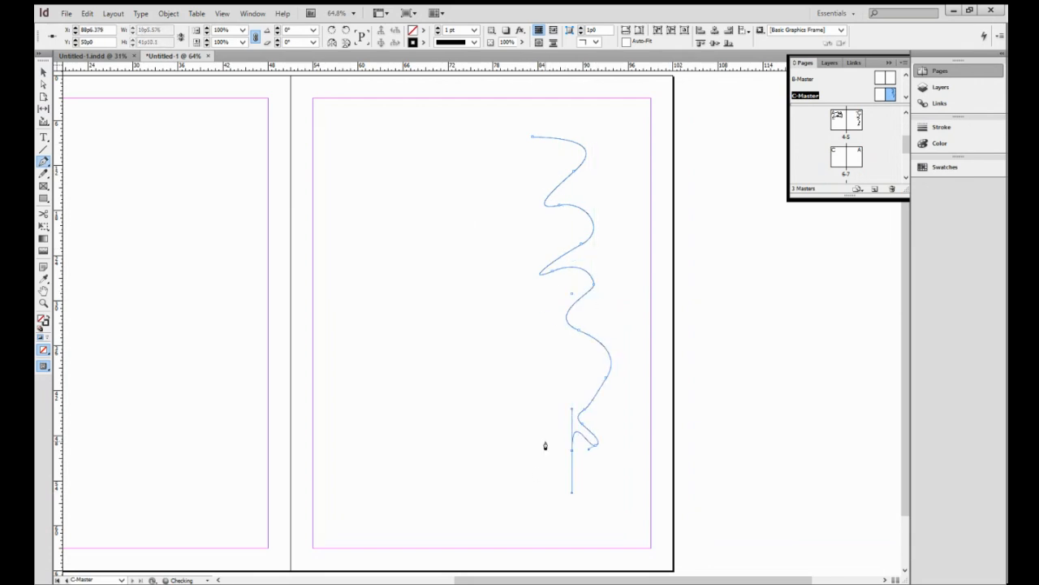
{"action": "left_click_drag", "start_coordinate": [540, 440], "coordinate": [588, 370]}
{"action": "left_click_drag", "start_coordinate": [567, 349], "coordinate": [510, 335]}
{"action": "left_click_drag", "start_coordinate": [545, 312], "coordinate": [554, 293]}
{"action": "left_click_drag", "start_coordinate": [523, 301], "coordinate": [506, 289]}
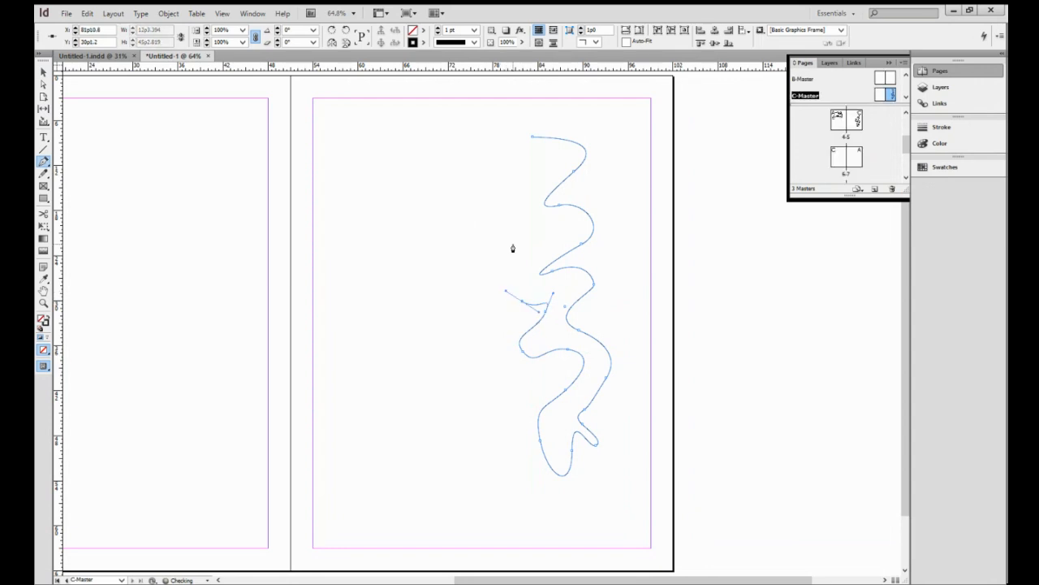
{"action": "left_click_drag", "start_coordinate": [533, 246], "coordinate": [472, 186]}
{"action": "left_click_drag", "start_coordinate": [520, 164], "coordinate": [553, 153]}
{"action": "left_click_drag", "start_coordinate": [481, 161], "coordinate": [480, 161]}
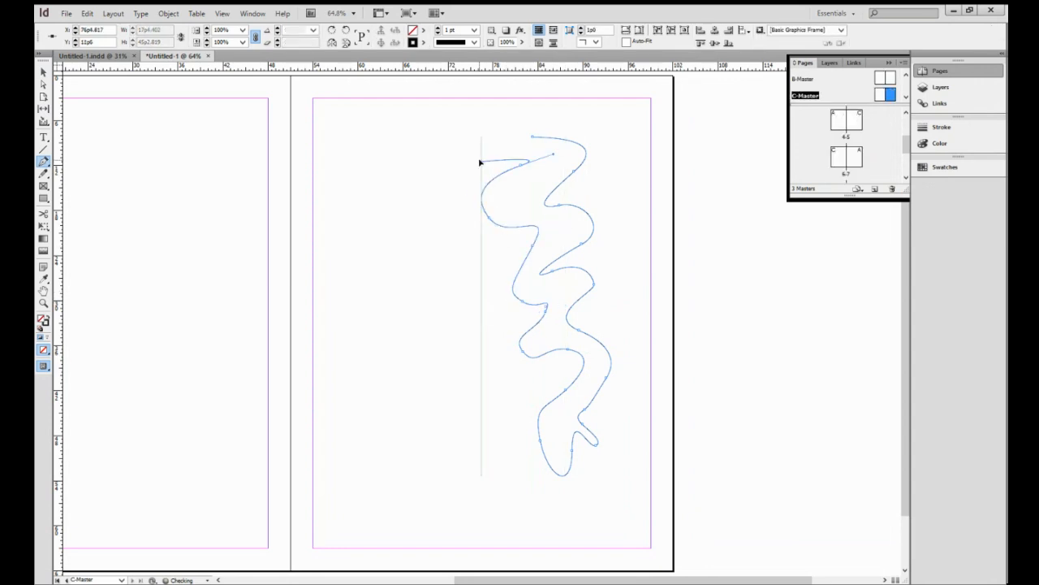
{"action": "left_click", "coordinate": [532, 138]}
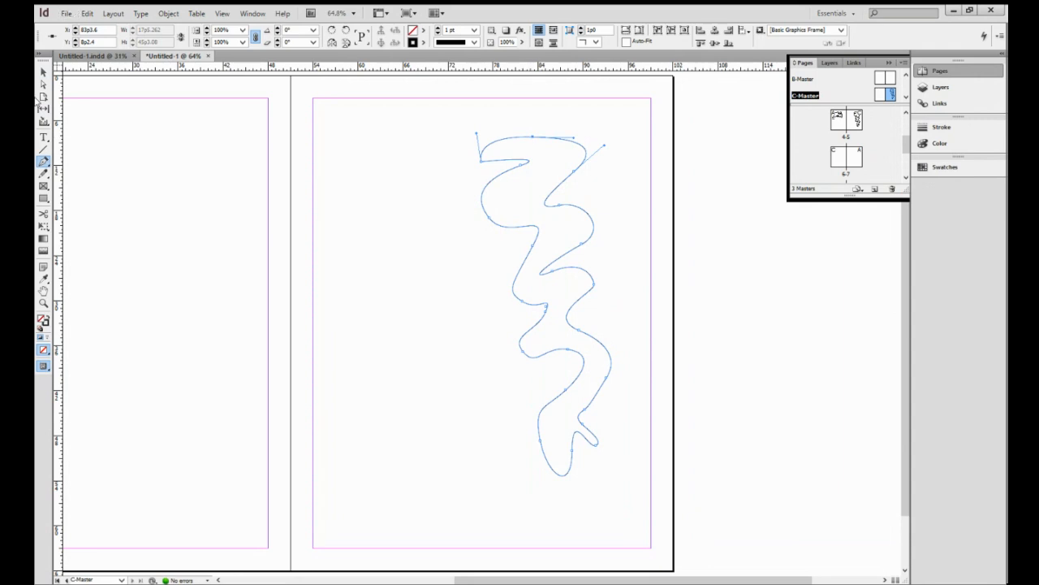
{"action": "left_click", "coordinate": [43, 72]}
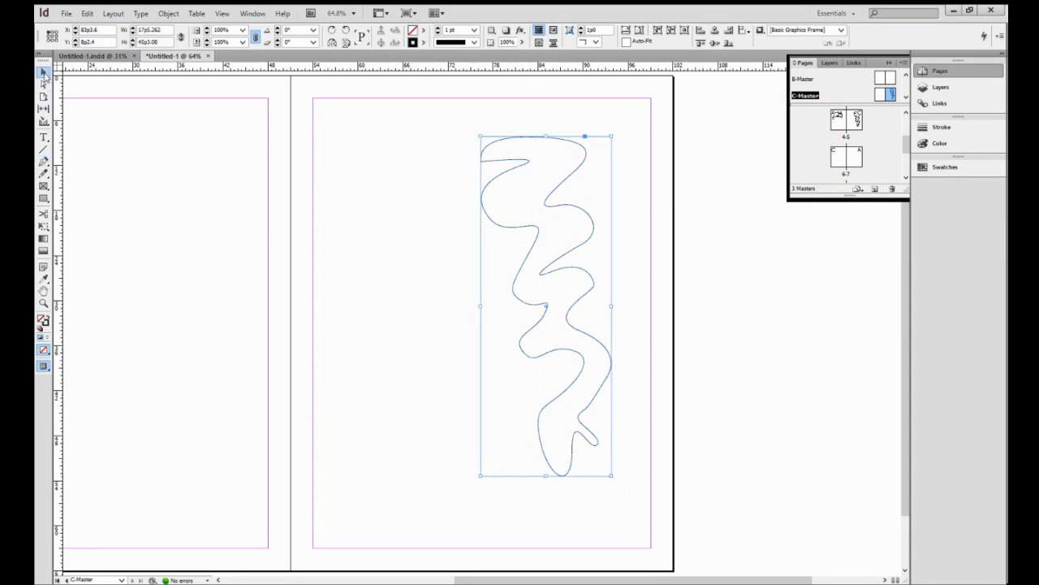
{"action": "left_click", "coordinate": [626, 94]}
Step: View the C-Master shape on page 5, and apply C-Master's right-hand page to page 7
{"action": "scroll", "coordinate": [566, 367], "scroll_direction": "up", "scroll_amount": 2}
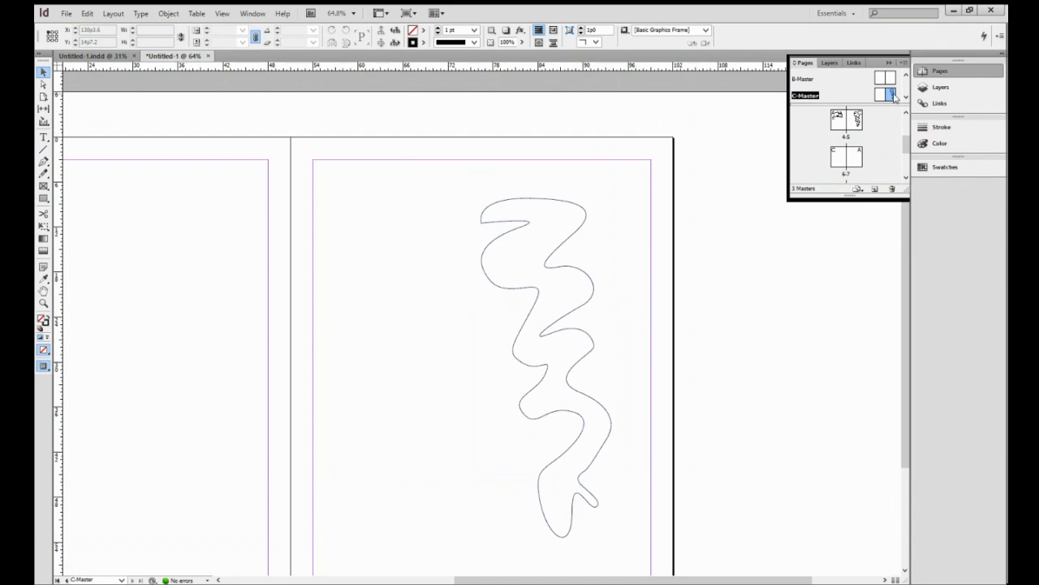
{"action": "left_click_drag", "start_coordinate": [858, 127], "coordinate": [842, 164]}
{"action": "double_click", "coordinate": [857, 120]}
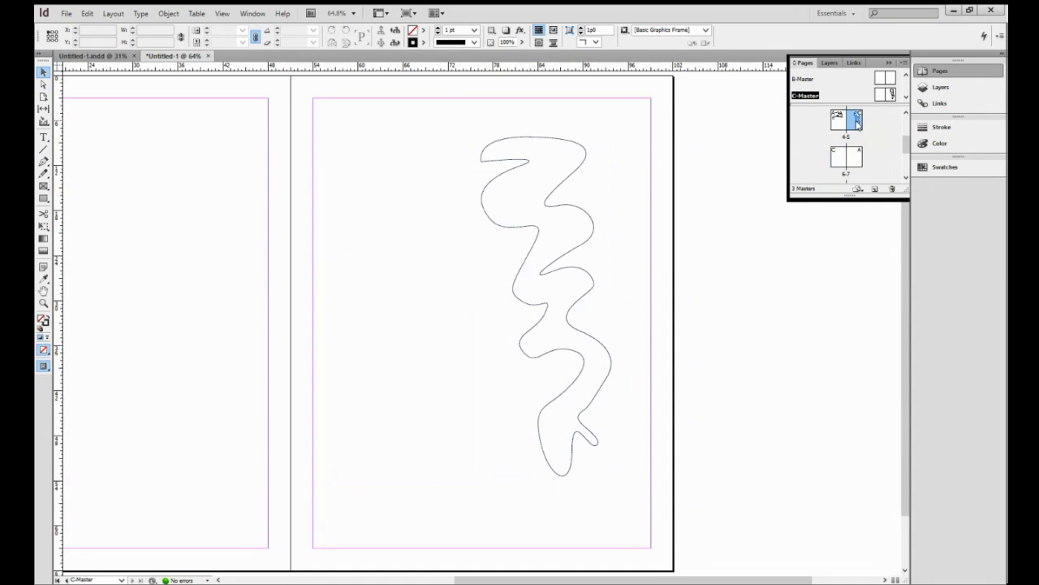
{"action": "left_click", "coordinate": [891, 95]}
{"action": "left_click_drag", "start_coordinate": [883, 101], "coordinate": [857, 157]}
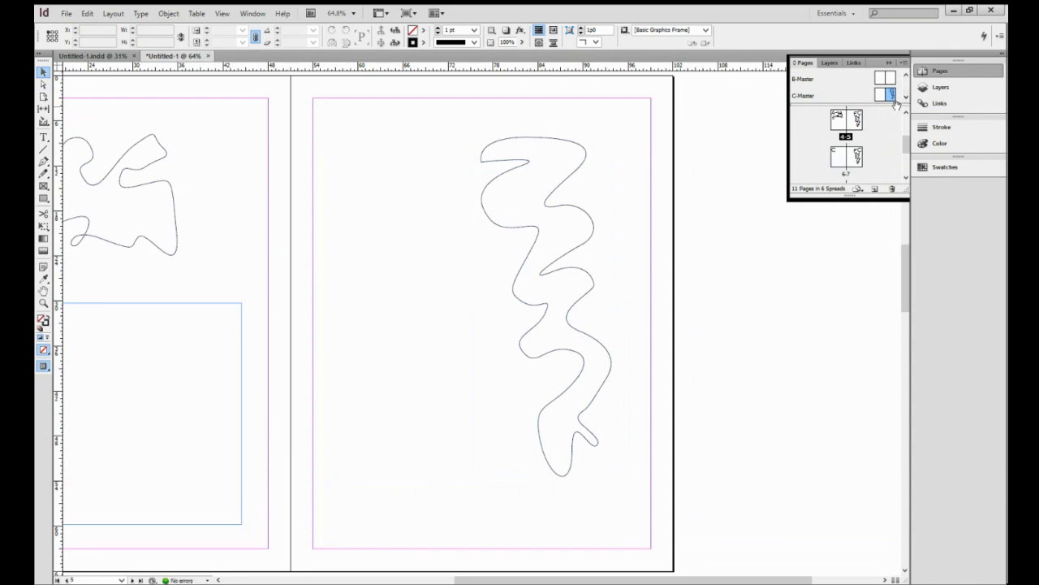
Step: Apply A-Master's left-hand page to page 6 and its right-hand page to page 7
{"action": "left_click", "coordinate": [906, 75]}
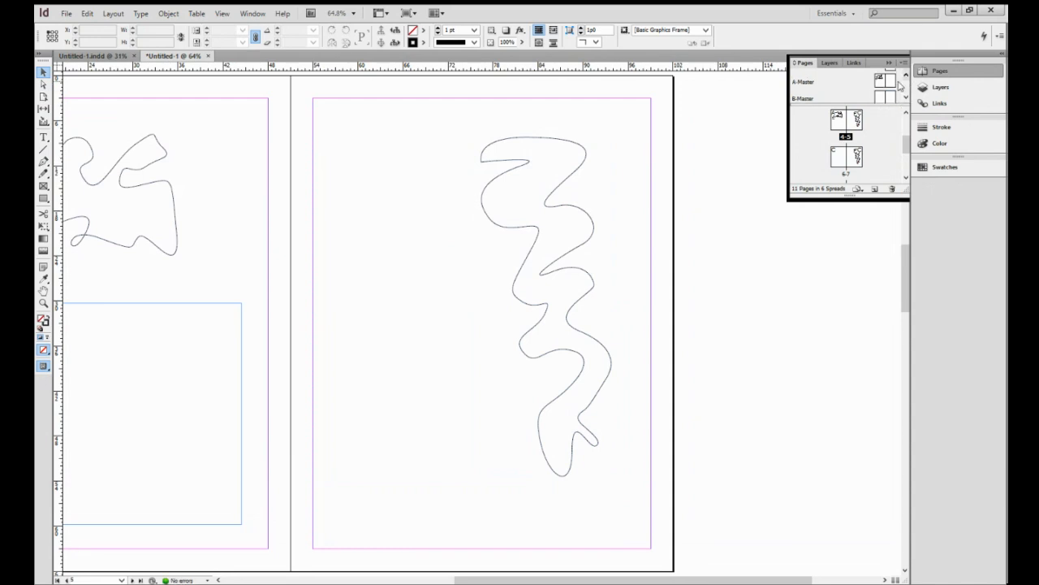
{"action": "left_click", "coordinate": [905, 97]}
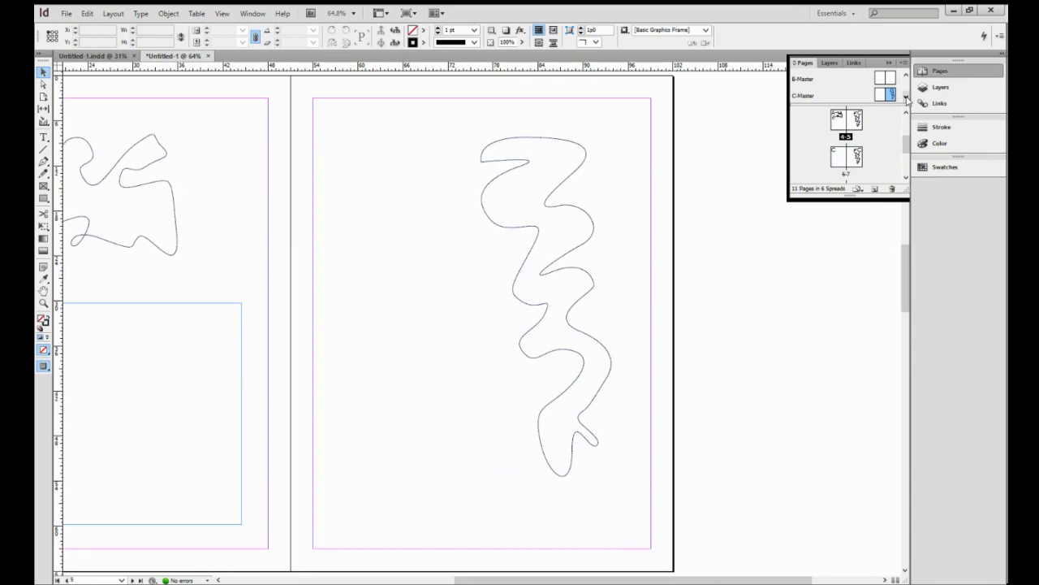
{"action": "left_click", "coordinate": [906, 76]}
{"action": "left_click", "coordinate": [907, 76]}
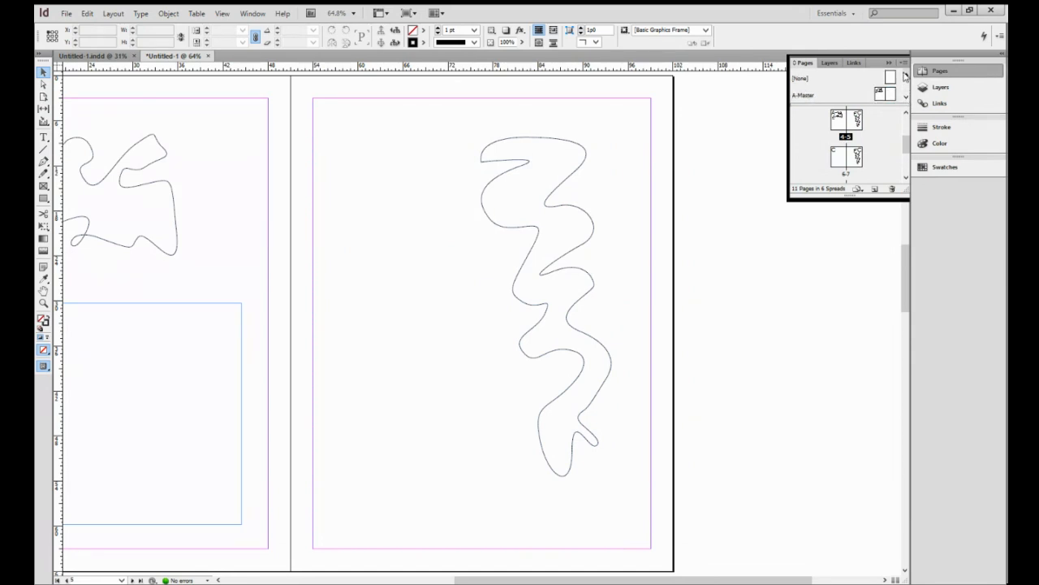
{"action": "left_click_drag", "start_coordinate": [882, 95], "coordinate": [843, 160]}
{"action": "left_click_drag", "start_coordinate": [883, 109], "coordinate": [857, 163]}
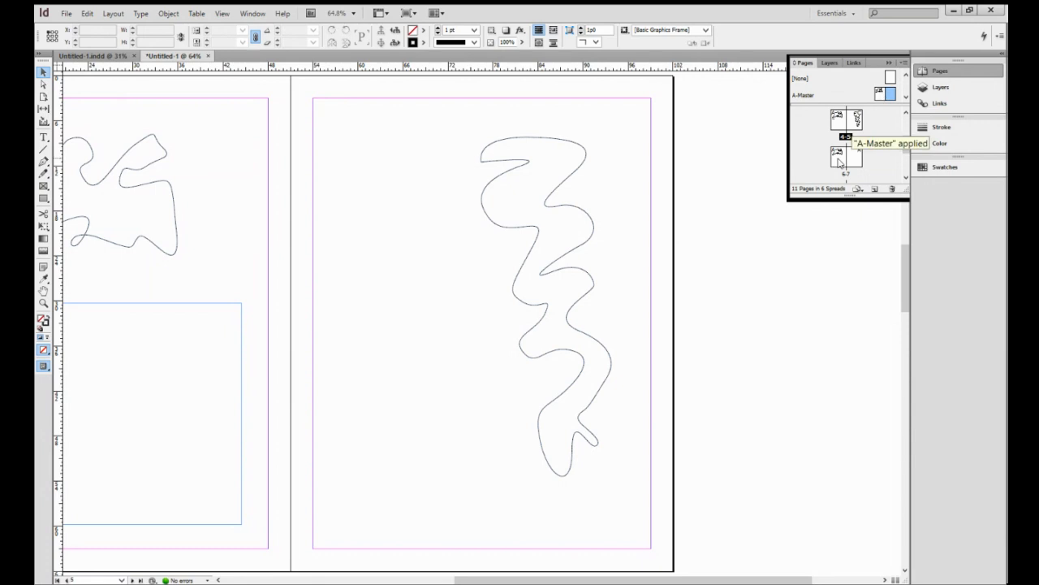
Step: Add another two-page spread based on both pages of C-Master after pages 10-11
{"action": "left_click", "coordinate": [906, 97]}
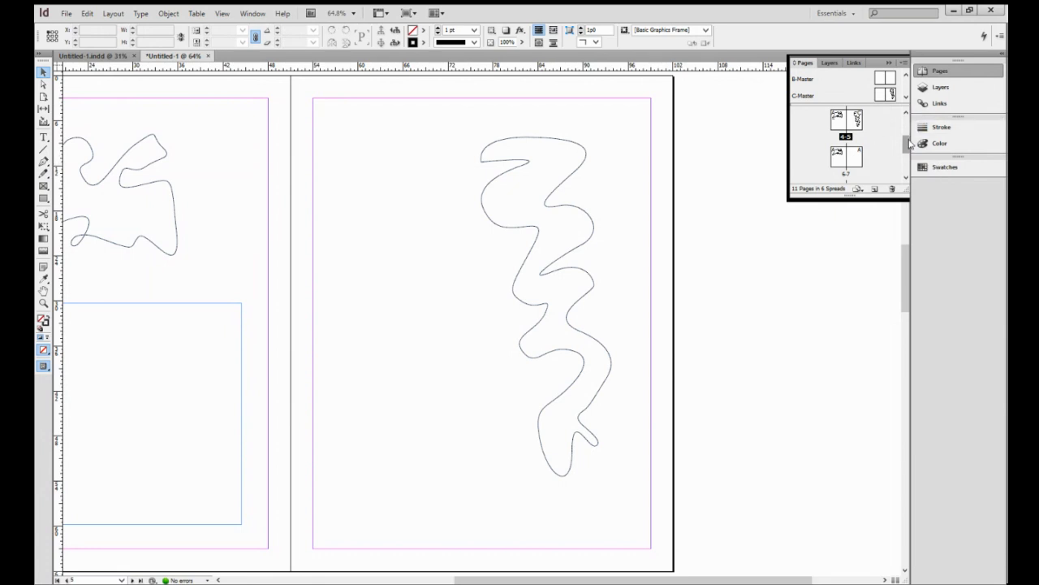
{"action": "scroll", "coordinate": [908, 146], "scroll_direction": "down", "scroll_amount": 2}
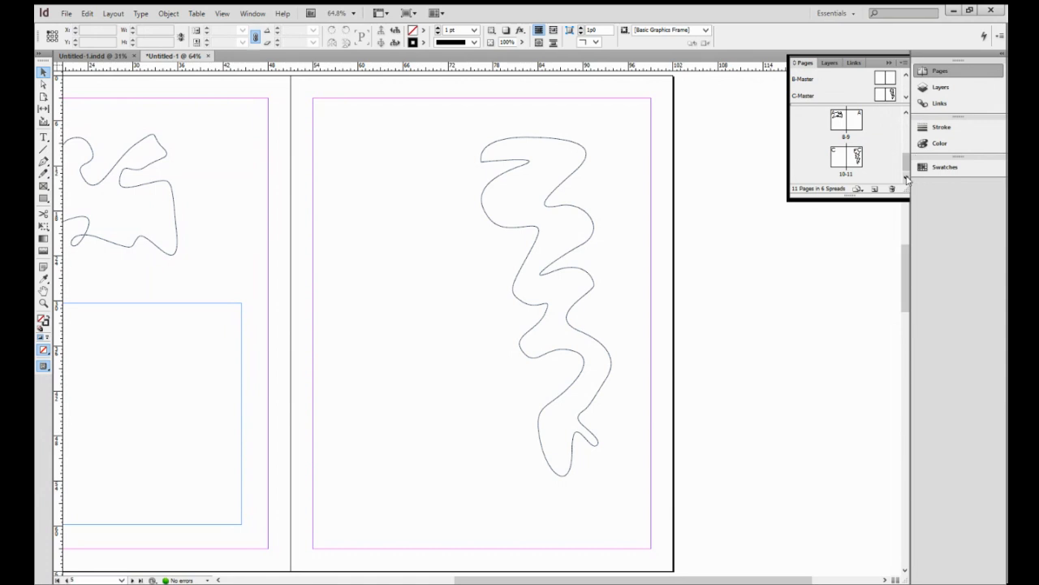
{"action": "left_click", "coordinate": [907, 179]}
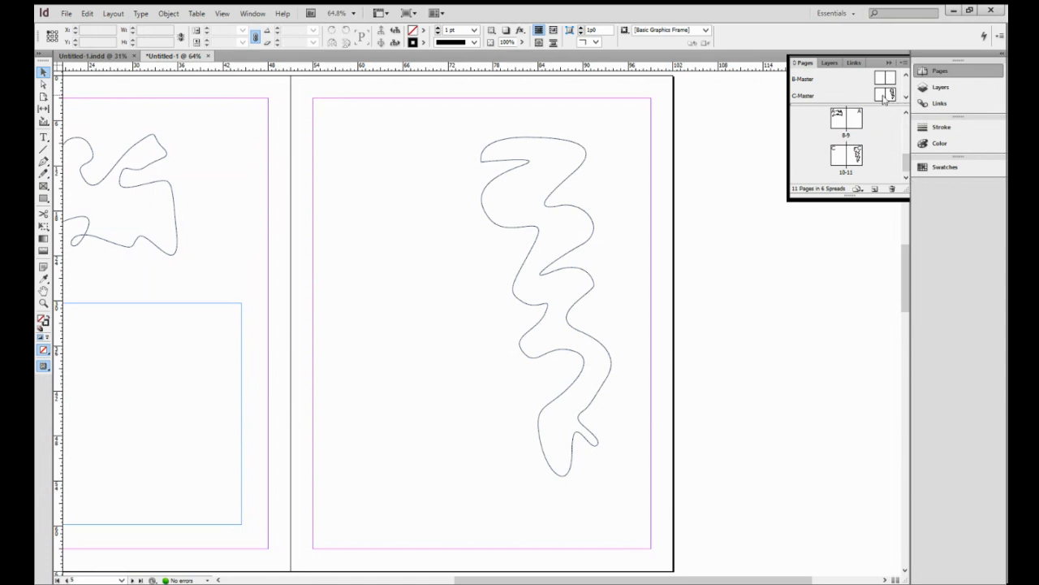
{"action": "left_click", "coordinate": [882, 96]}
{"action": "left_click", "coordinate": [893, 98], "text": "shift"}
{"action": "left_click_drag", "start_coordinate": [888, 95], "coordinate": [846, 178]}
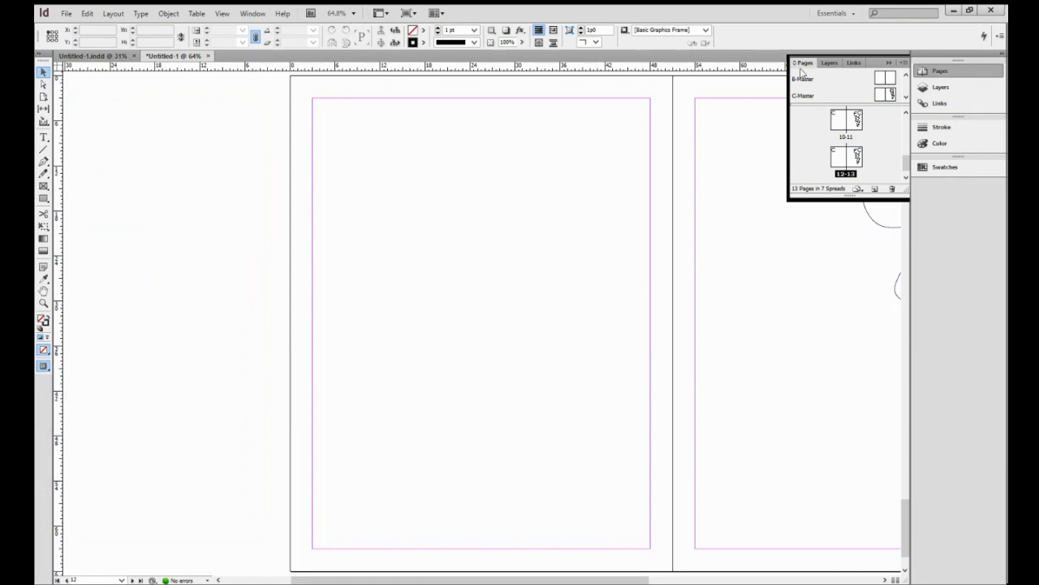
Step: Examine the document spreads from pages 12-13 back to the first pages and down to 6-7, comparing where each master's shape appears
{"action": "left_click", "coordinate": [837, 160]}
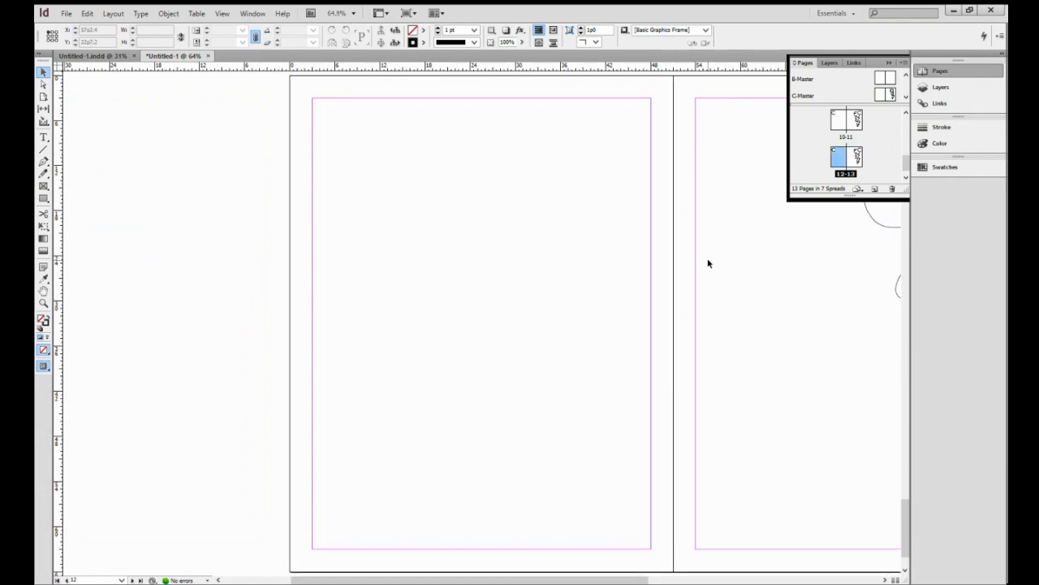
{"action": "mouse_move", "coordinate": [708, 259]}
{"action": "left_mouse_down"}
{"action": "mouse_move", "coordinate": [343, 262]}
{"action": "mouse_move", "coordinate": [552, 315]}
{"action": "left_mouse_up"}
{"action": "scroll", "coordinate": [554, 319], "scroll_direction": "down", "scroll_amount": 3}
{"action": "scroll", "coordinate": [554, 319], "scroll_direction": "up", "scroll_amount": 15}
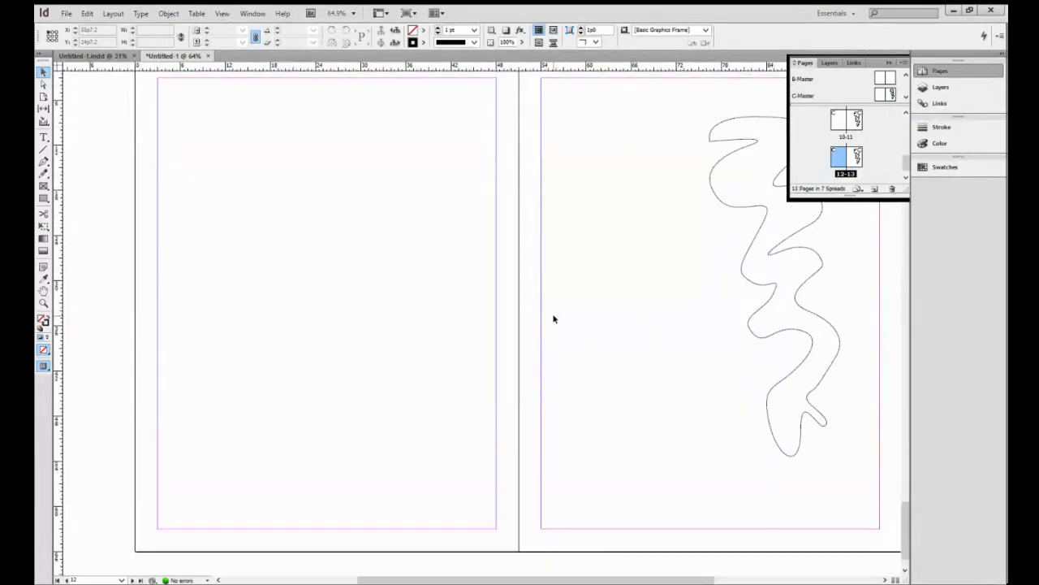
{"action": "scroll", "coordinate": [554, 319], "scroll_direction": "up", "scroll_amount": 15}
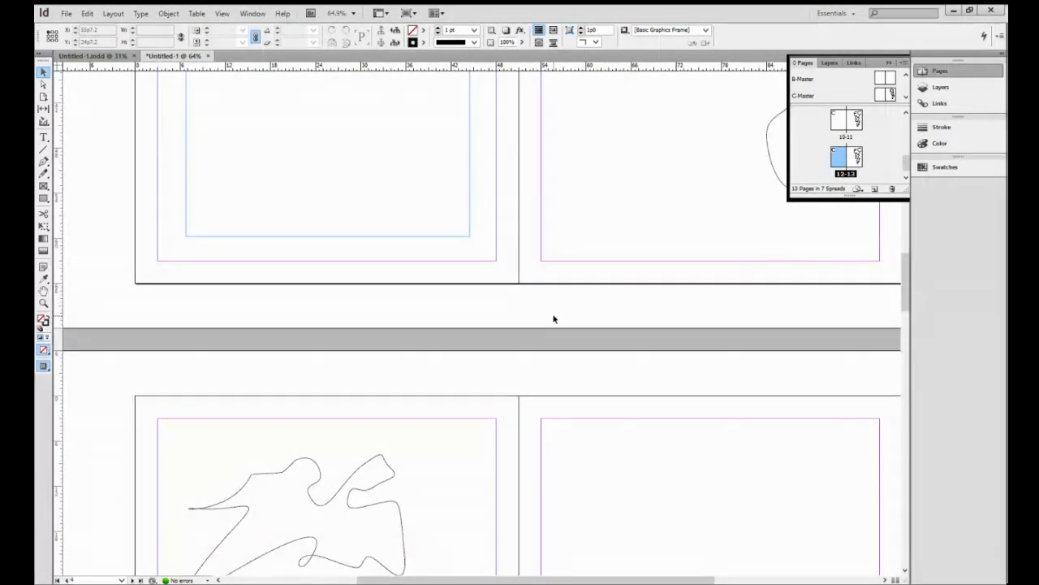
{"action": "scroll", "coordinate": [554, 319], "scroll_direction": "up", "scroll_amount": 3}
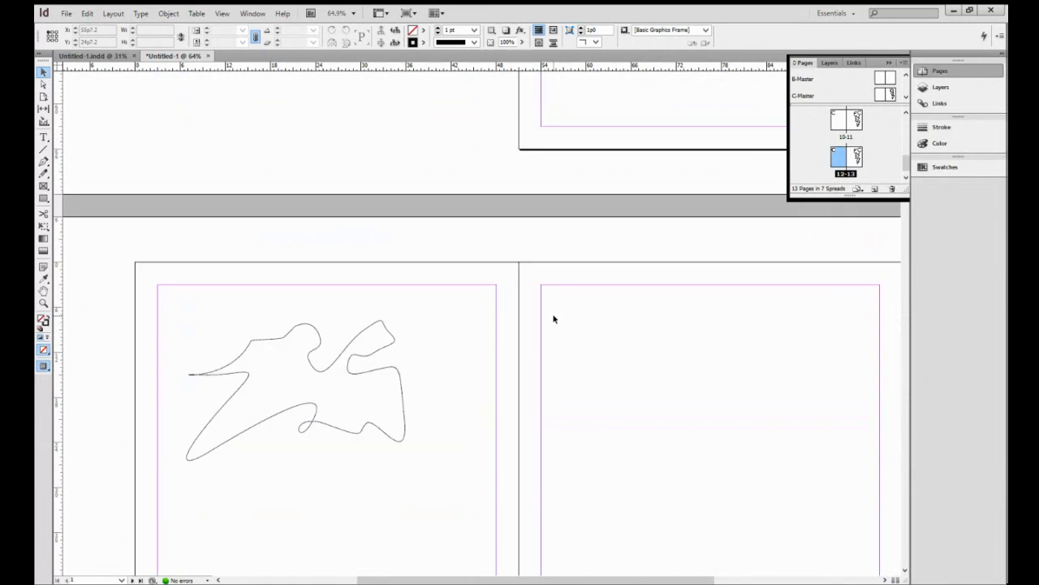
{"action": "scroll", "coordinate": [554, 319], "scroll_direction": "down", "scroll_amount": 10}
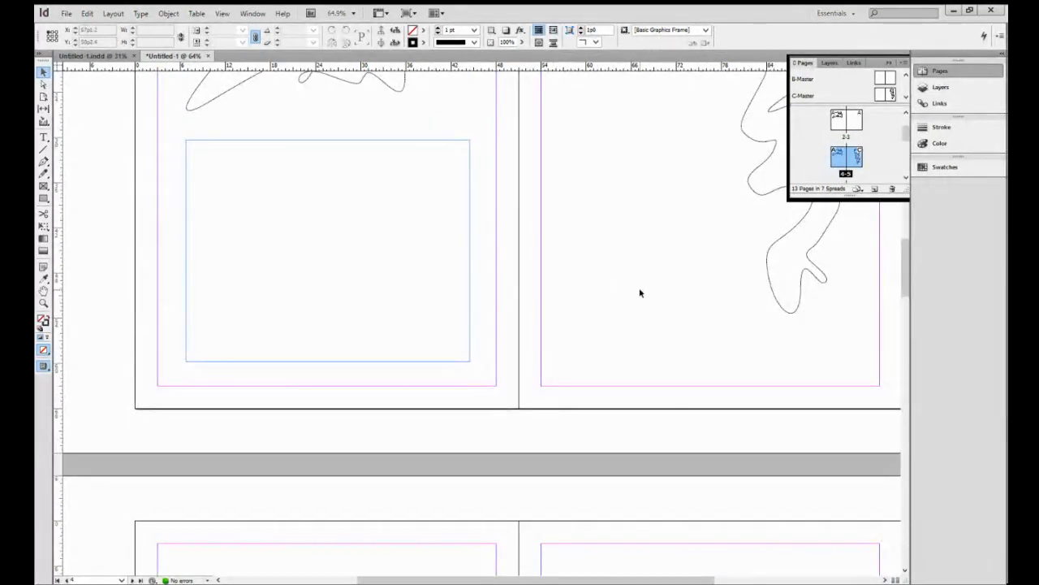
{"action": "scroll", "coordinate": [637, 237], "scroll_direction": "down", "scroll_amount": 5}
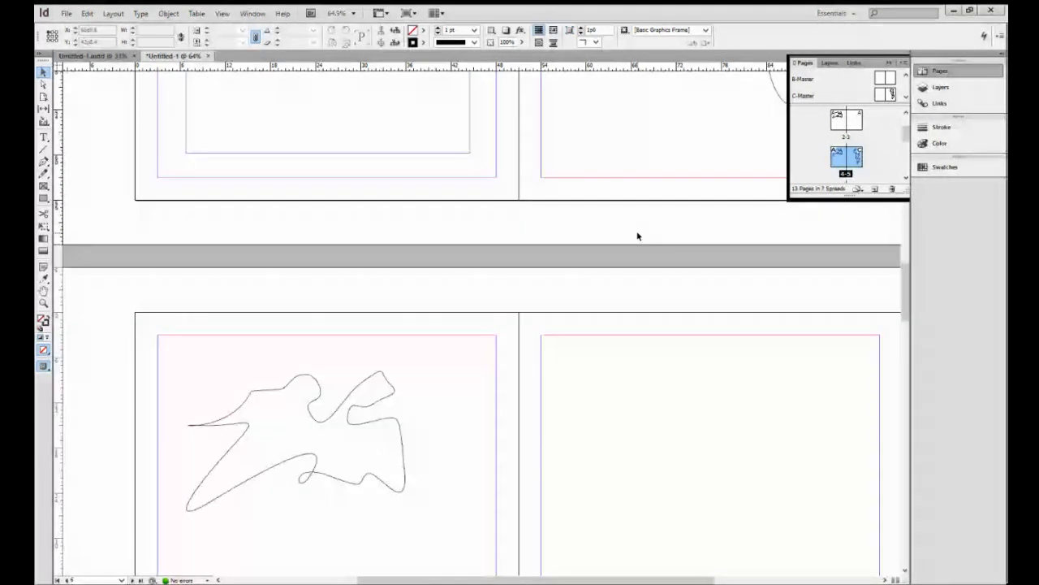
Step: Draw an empty text frame about 40p11 wide and 38p7 high across the master shape on page 5
{"action": "left_click", "coordinate": [44, 137]}
{"action": "left_click_drag", "start_coordinate": [548, 332], "coordinate": [854, 534]}
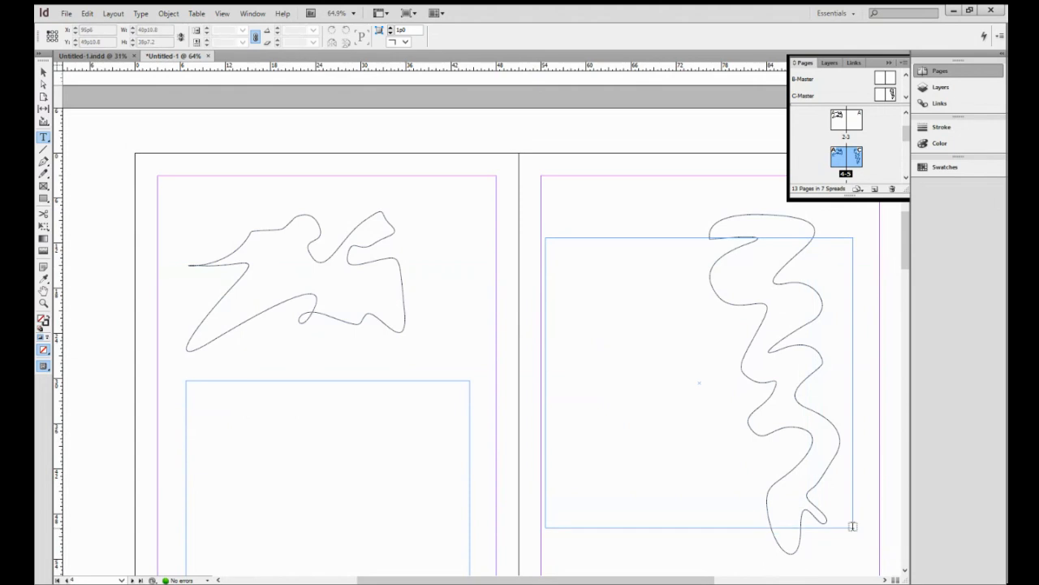
Step: Draw an irregular curved outline about 35p3 wide and 39p5 high on page 7 with the Pen tool, leaving it deselected
{"action": "scroll", "coordinate": [731, 448], "scroll_direction": "up", "scroll_amount": 5}
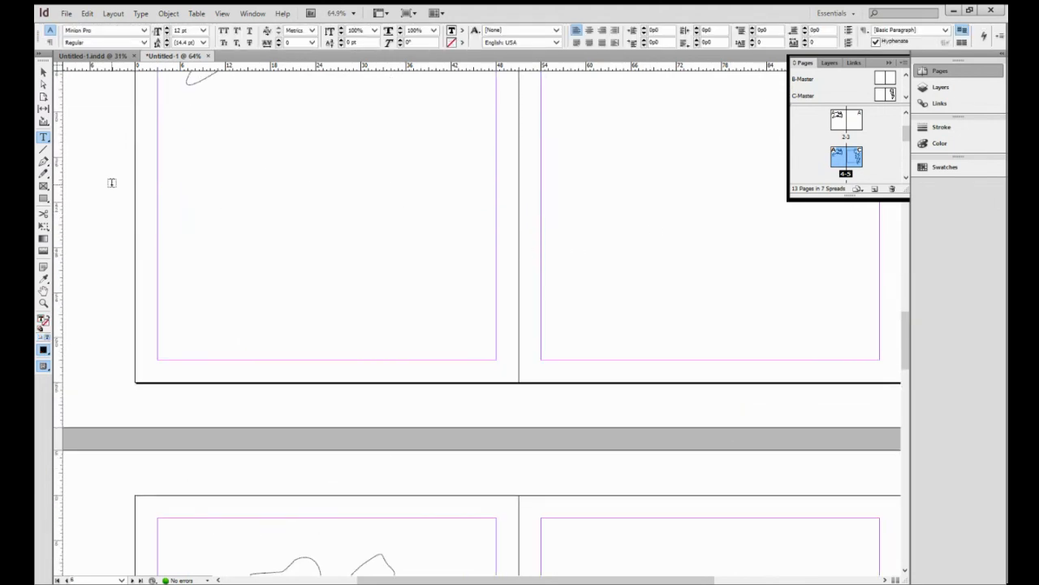
{"action": "left_click", "coordinate": [45, 162]}
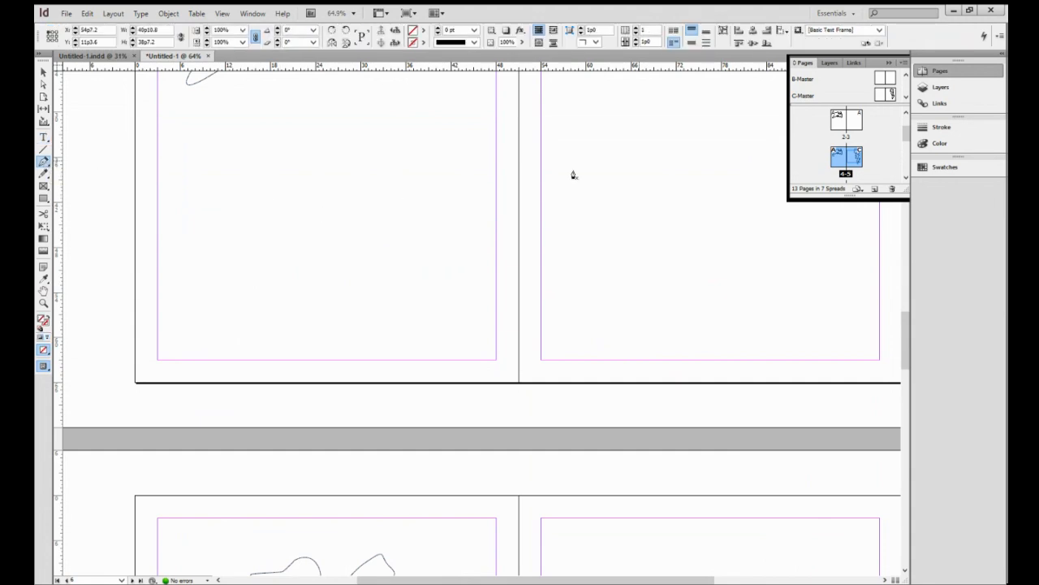
{"action": "scroll", "coordinate": [584, 284], "scroll_direction": "down", "scroll_amount": 5}
{"action": "scroll", "coordinate": [585, 283], "scroll_direction": "right", "scroll_amount": 1}
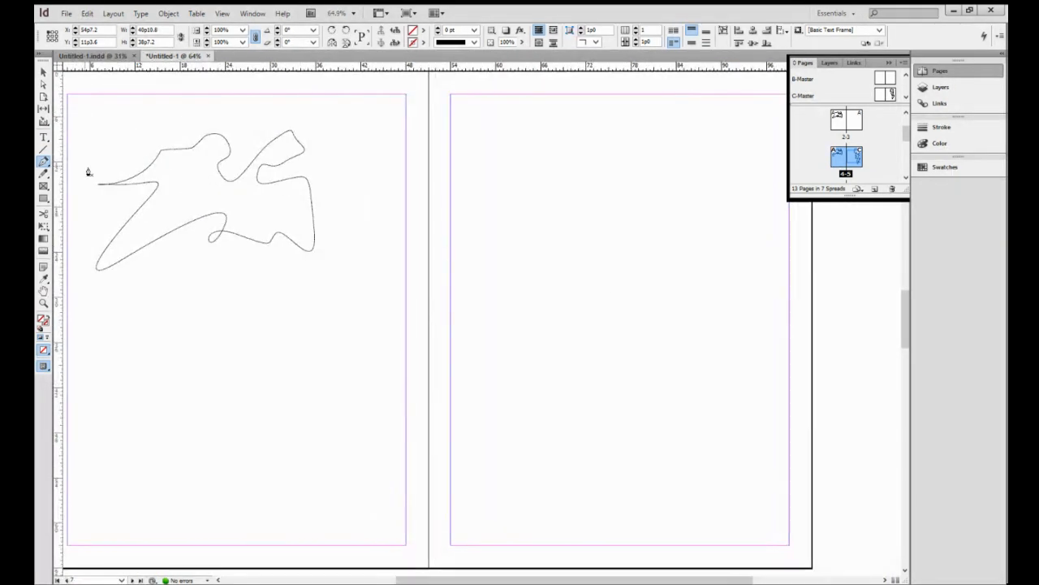
{"action": "right_click", "coordinate": [45, 164]}
{"action": "mouse_move", "coordinate": [576, 200]}
{"action": "left_mouse_down"}
{"action": "mouse_move", "coordinate": [557, 220]}
{"action": "mouse_move", "coordinate": [576, 242]}
{"action": "left_mouse_up"}
{"action": "left_click_drag", "start_coordinate": [608, 242], "coordinate": [563, 281]}
{"action": "mouse_move", "coordinate": [530, 283]}
{"action": "left_mouse_down"}
{"action": "mouse_move", "coordinate": [518, 335]}
{"action": "mouse_move", "coordinate": [603, 329]}
{"action": "left_mouse_up"}
{"action": "left_click_drag", "start_coordinate": [555, 380], "coordinate": [529, 395]}
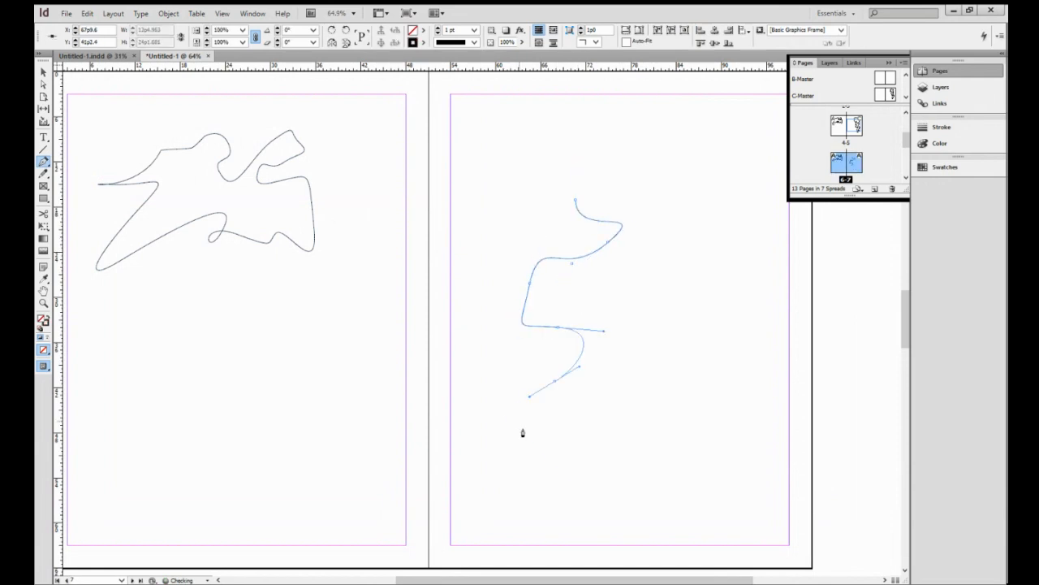
{"action": "left_click_drag", "start_coordinate": [535, 441], "coordinate": [585, 473]}
{"action": "left_click_drag", "start_coordinate": [634, 430], "coordinate": [658, 407]}
{"action": "left_click_drag", "start_coordinate": [664, 459], "coordinate": [703, 458]}
{"action": "left_click_drag", "start_coordinate": [734, 424], "coordinate": [745, 399]}
{"action": "left_click_drag", "start_coordinate": [762, 359], "coordinate": [734, 326]}
{"action": "left_click_drag", "start_coordinate": [709, 330], "coordinate": [659, 323]}
{"action": "left_click_drag", "start_coordinate": [733, 272], "coordinate": [723, 249]}
{"action": "left_click_drag", "start_coordinate": [702, 233], "coordinate": [680, 275]}
{"action": "left_click_drag", "start_coordinate": [648, 301], "coordinate": [629, 270]}
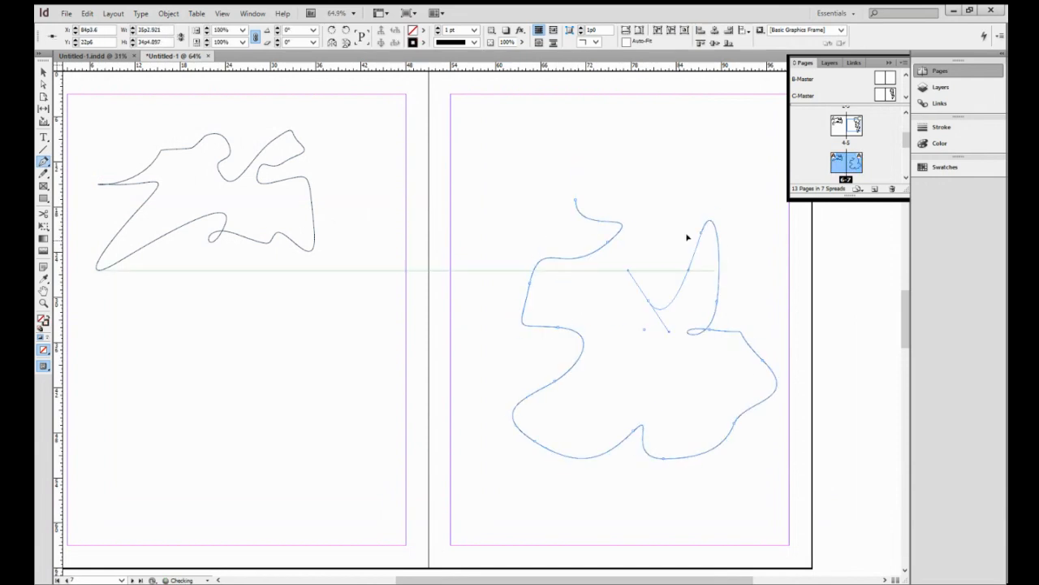
{"action": "left_click_drag", "start_coordinate": [679, 240], "coordinate": [607, 193]}
{"action": "left_click_drag", "start_coordinate": [624, 162], "coordinate": [587, 164]}
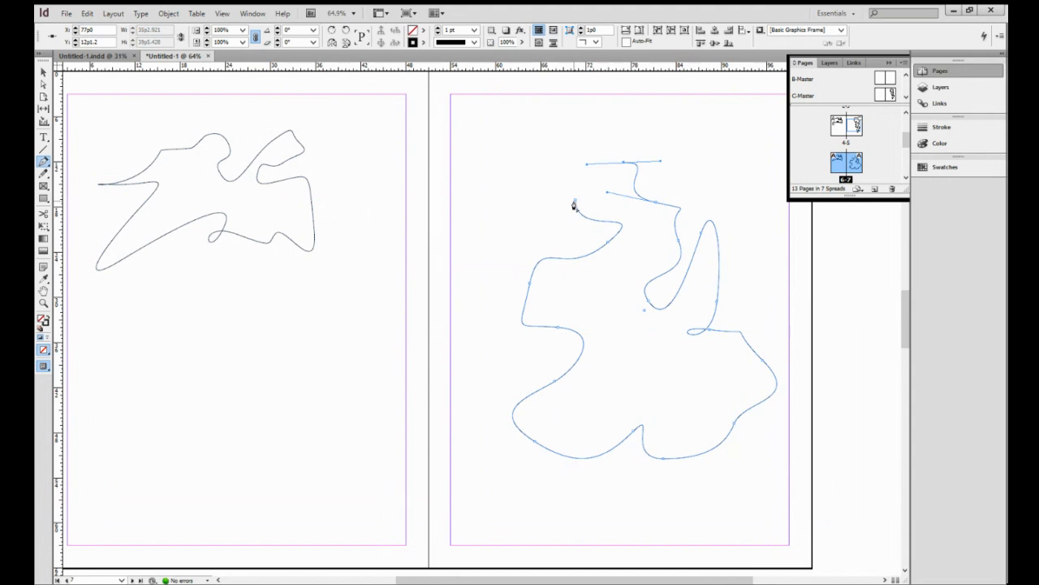
{"action": "left_click", "coordinate": [574, 203]}
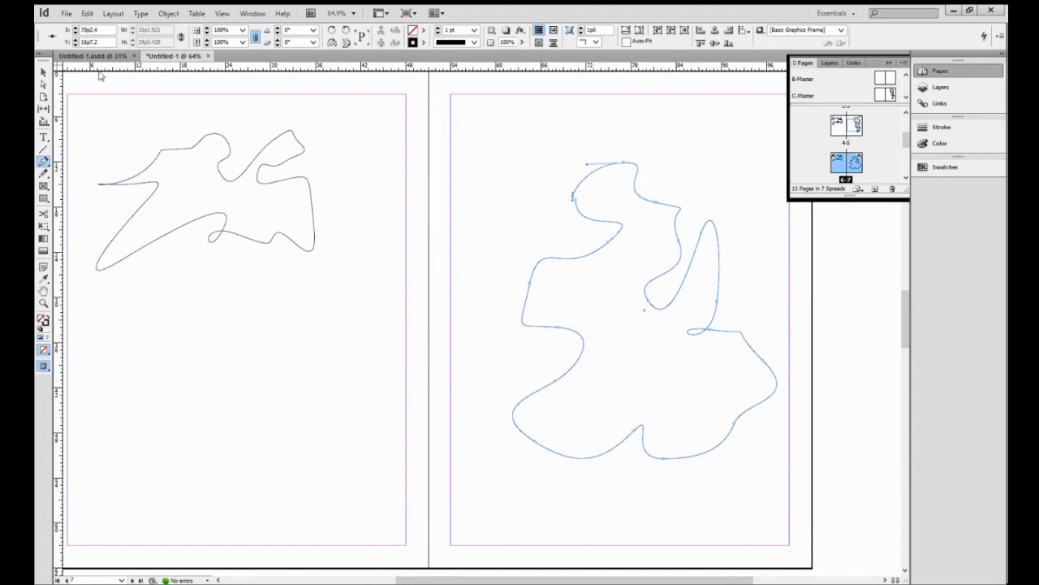
{"action": "left_click", "coordinate": [44, 79]}
{"action": "left_click", "coordinate": [44, 72]}
{"action": "left_click", "coordinate": [595, 112]}
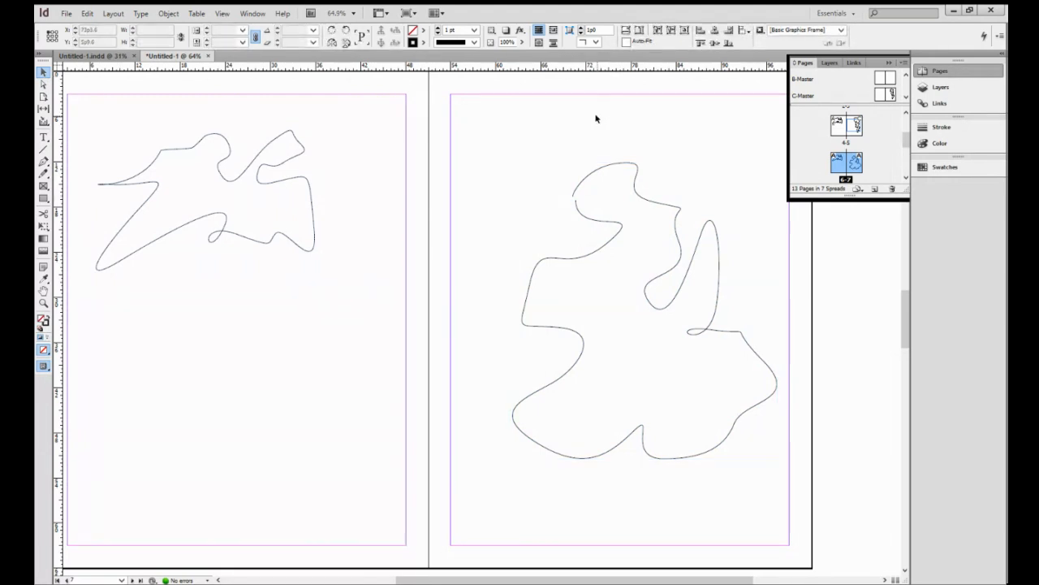
Step: Duplicate page 7's curved outline onto page 6, scaling the copy to about 19p8 by 21p9 below the master shape
{"action": "left_click", "coordinate": [658, 198]}
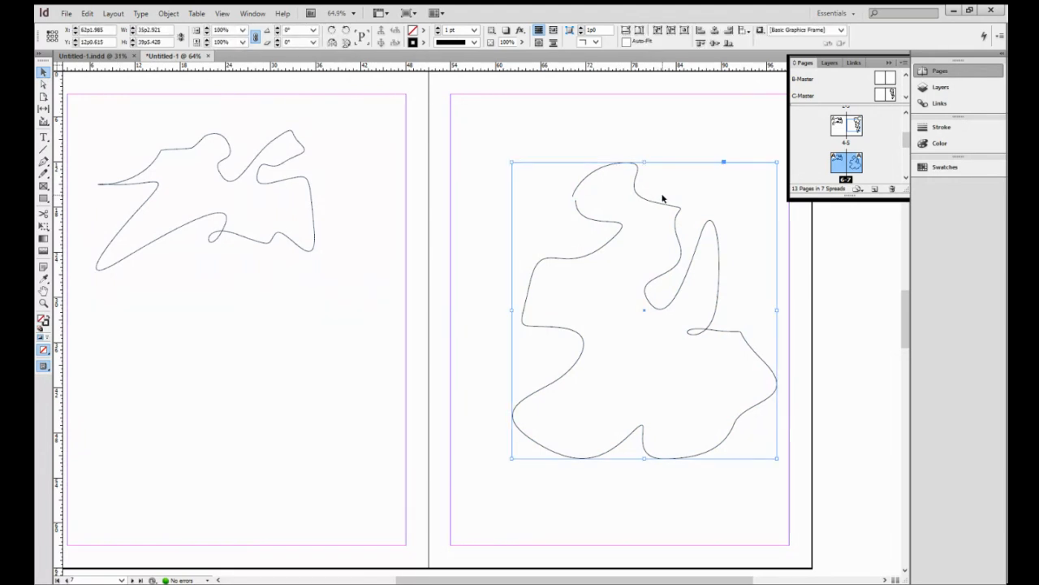
{"action": "key", "text": "ctrl+c"}
{"action": "key", "text": "ctrl+v"}
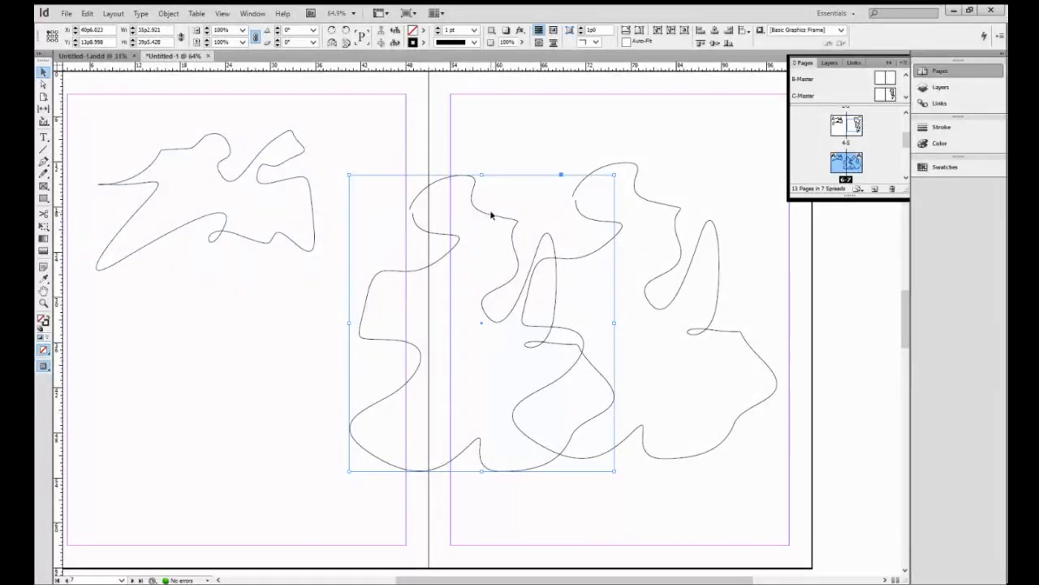
{"action": "mouse_move", "coordinate": [490, 215]}
{"action": "left_mouse_down"}
{"action": "mouse_move", "coordinate": [295, 274]}
{"action": "mouse_move", "coordinate": [265, 251]}
{"action": "left_mouse_up"}
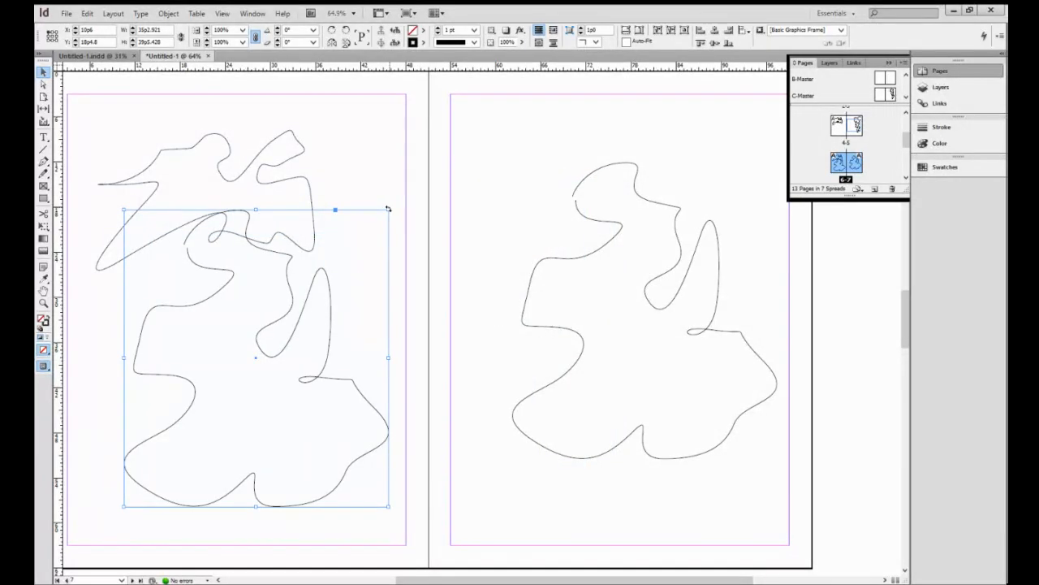
{"action": "left_click_drag", "start_coordinate": [388, 209], "coordinate": [273, 342]}
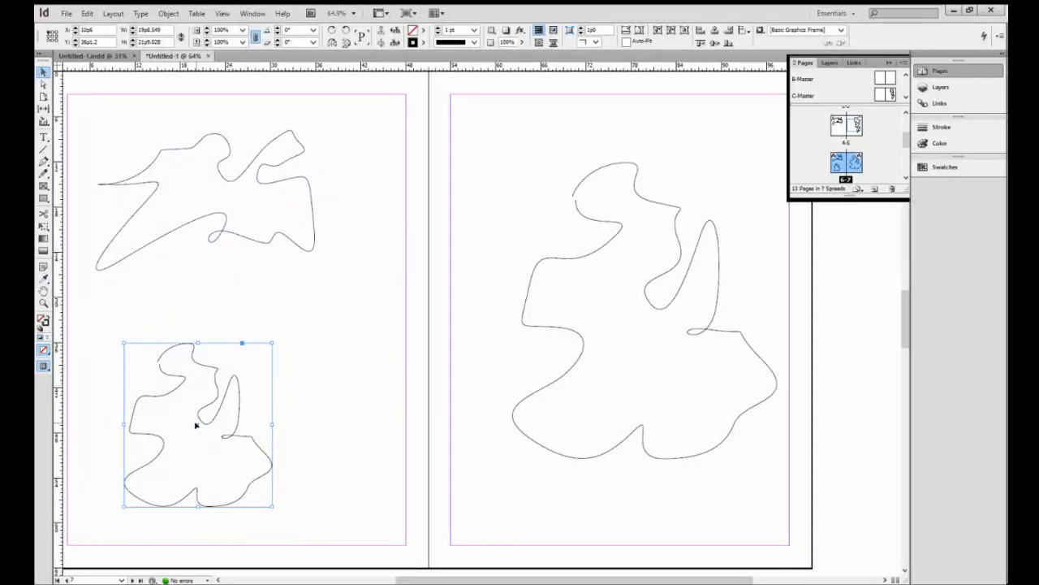
{"action": "left_click_drag", "start_coordinate": [195, 425], "coordinate": [273, 398]}
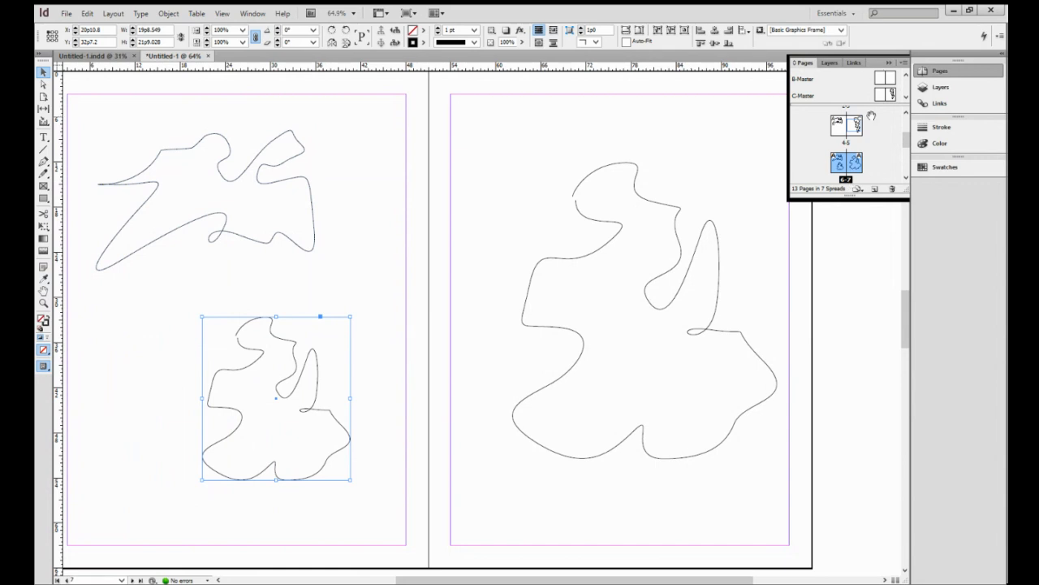
Step: Paste a copy of page 6's small outline onto B-Master's left-hand page, placing it slightly below the page's middle
{"action": "left_click", "coordinate": [906, 177]}
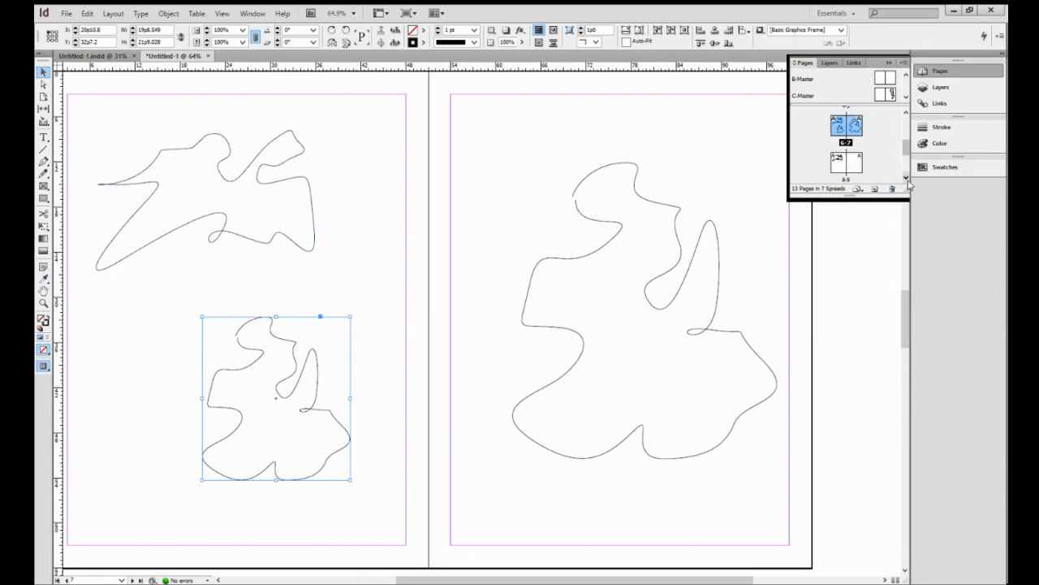
{"action": "left_click", "coordinate": [907, 178]}
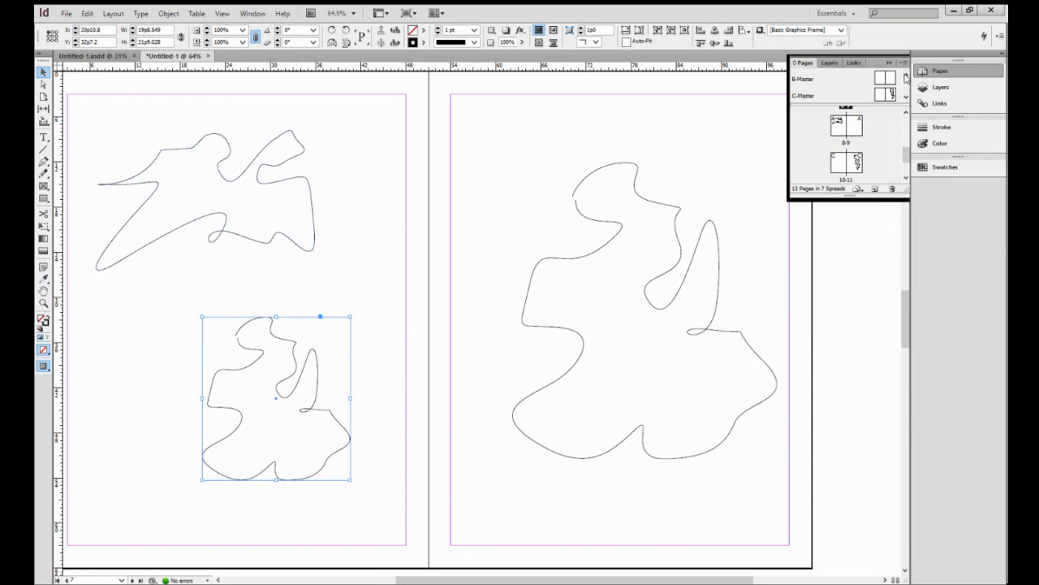
{"action": "left_click", "coordinate": [906, 76]}
{"action": "left_click", "coordinate": [907, 98]}
{"action": "left_click", "coordinate": [881, 79]}
{"action": "double_click", "coordinate": [841, 78]}
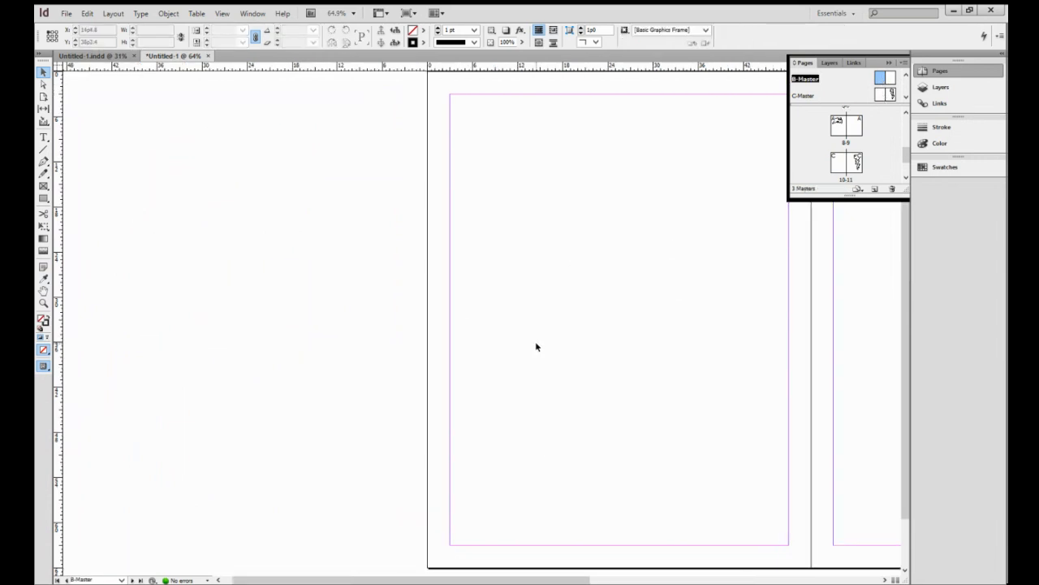
{"action": "key", "text": "ctrl+v"}
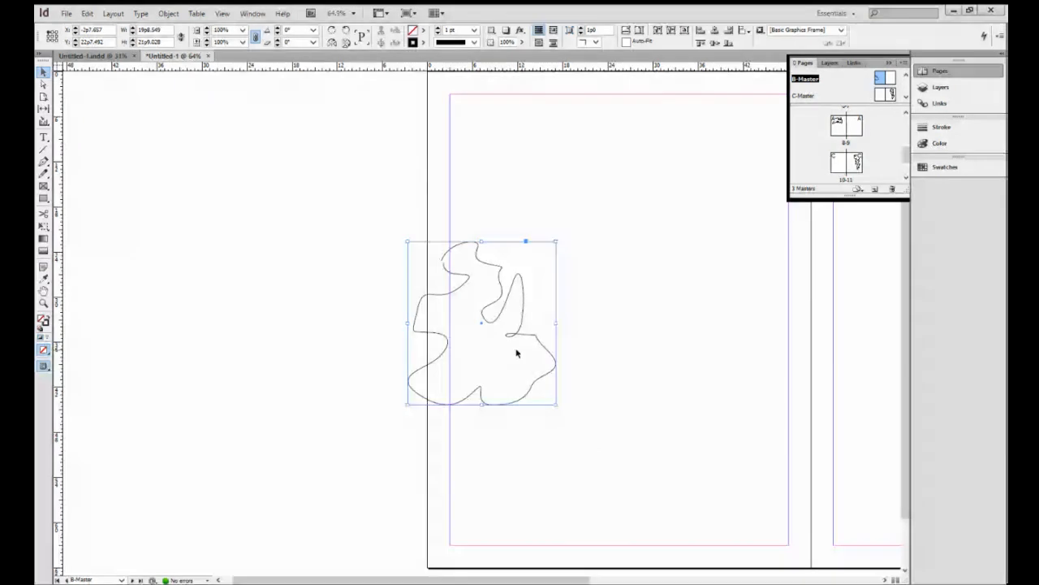
{"action": "key", "text": "Right"}
{"action": "key", "text": "Right"}
{"action": "key", "text": "Right"}
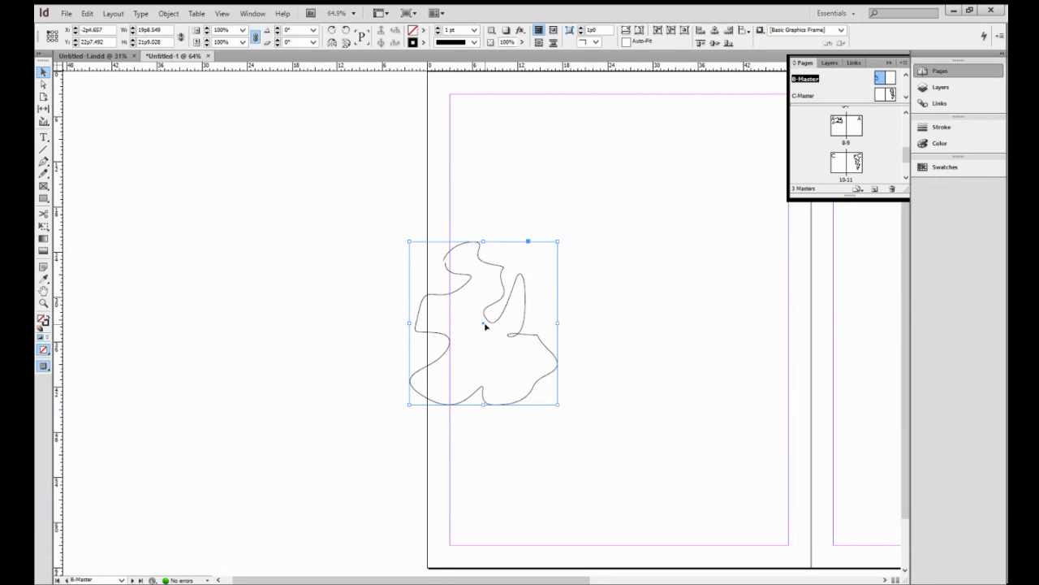
{"action": "left_click_drag", "start_coordinate": [482, 325], "coordinate": [597, 355]}
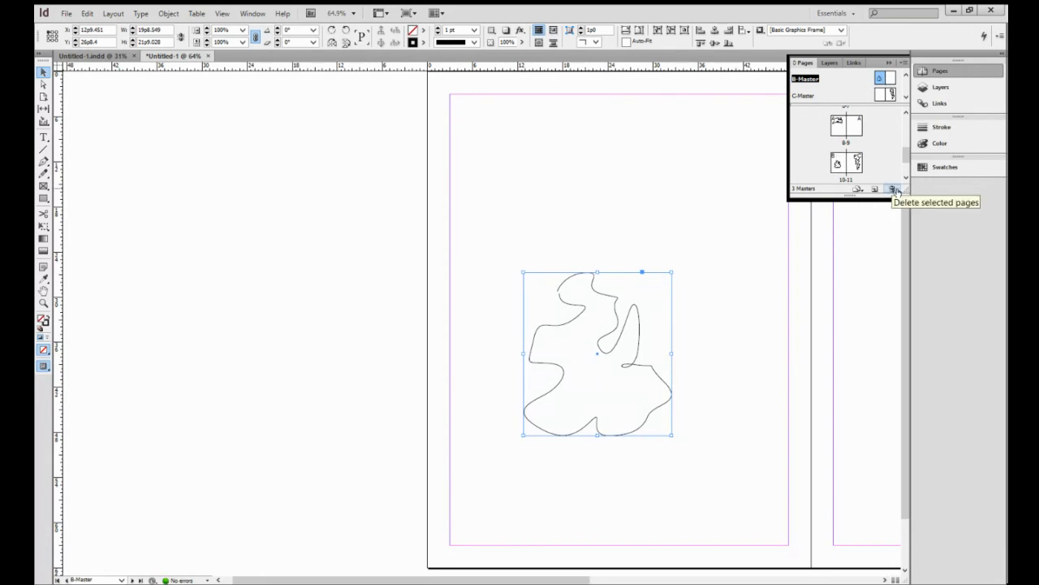
Step: Insert two B-Master pages between pages 12 and 13 and open spread 12-13
{"action": "left_click", "coordinate": [906, 178]}
{"action": "left_click", "coordinate": [906, 178]}
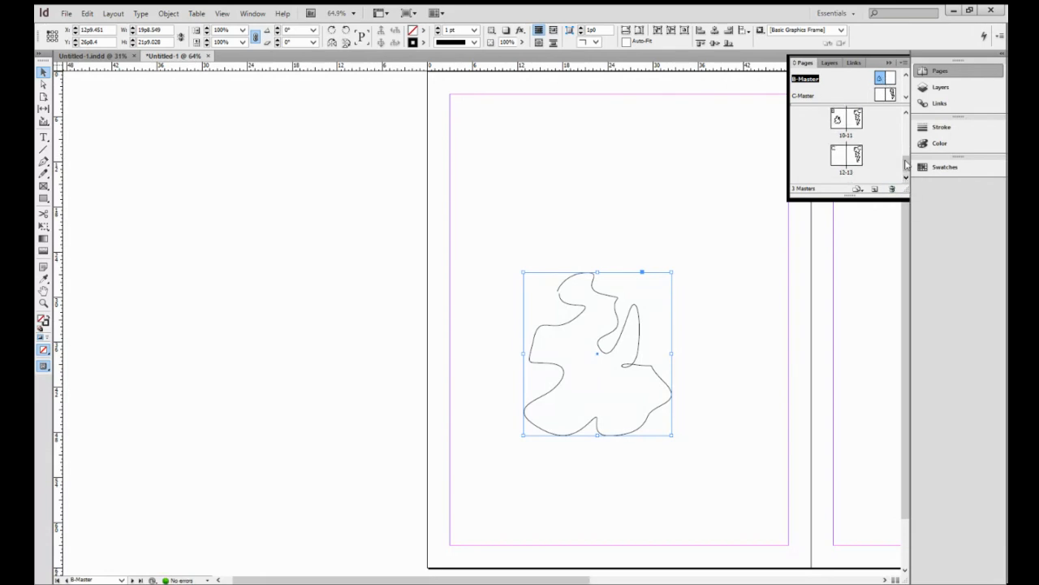
{"action": "left_click", "coordinate": [892, 80]}
{"action": "left_click_drag", "start_coordinate": [882, 77], "coordinate": [847, 170]}
{"action": "double_click", "coordinate": [853, 162]}
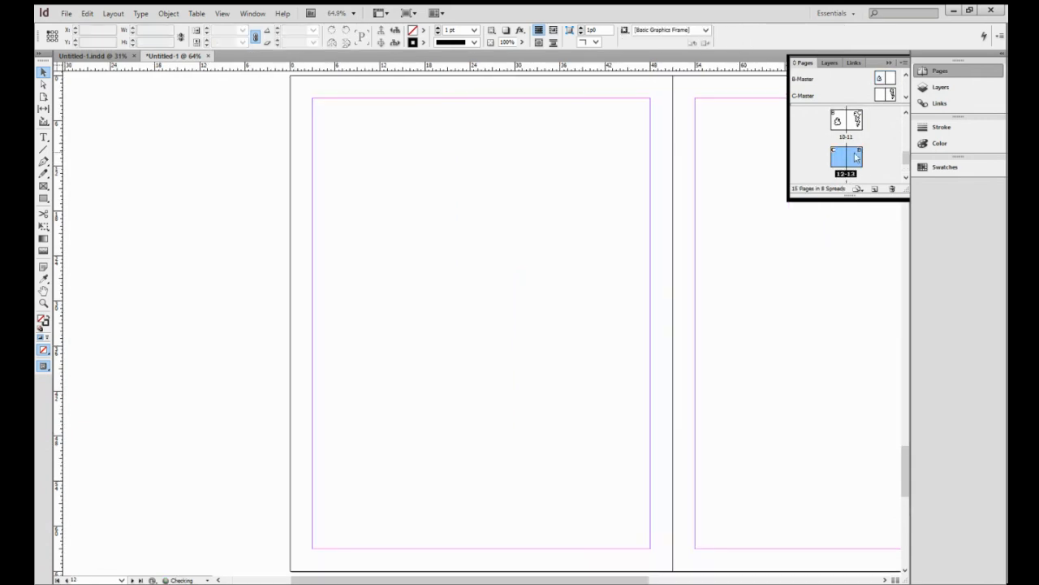
Step: Apply B-Master's left-hand page to page 12
{"action": "right_click", "coordinate": [856, 158]}
{"action": "left_click", "coordinate": [851, 165]}
{"action": "left_click_drag", "start_coordinate": [881, 80], "coordinate": [841, 158]}
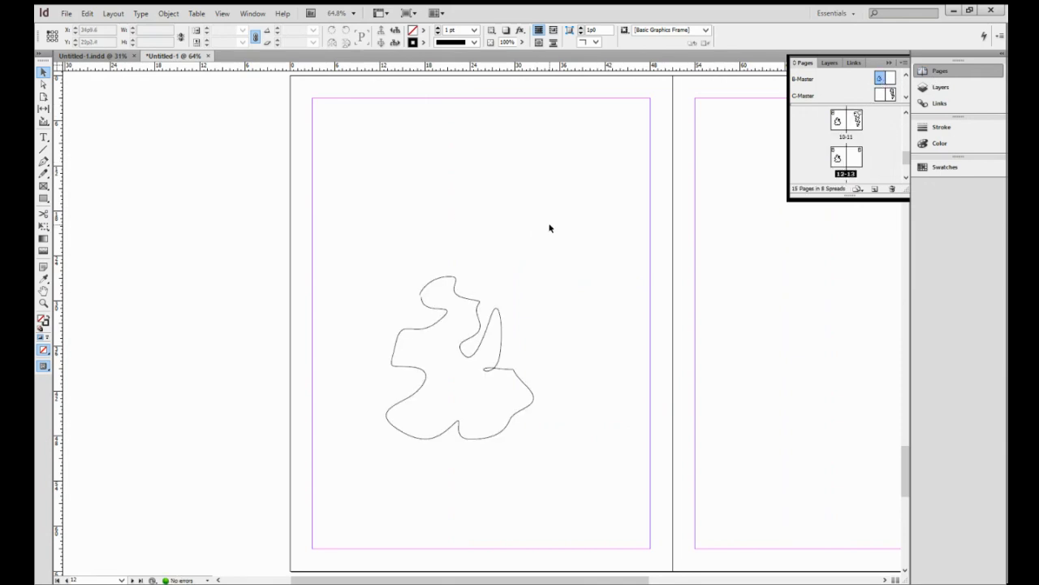
Step: Review the document spreads from pages 14-15 back to the first pages, checking each page's master artwork
{"action": "scroll", "coordinate": [703, 186], "scroll_direction": "down", "scroll_amount": 10}
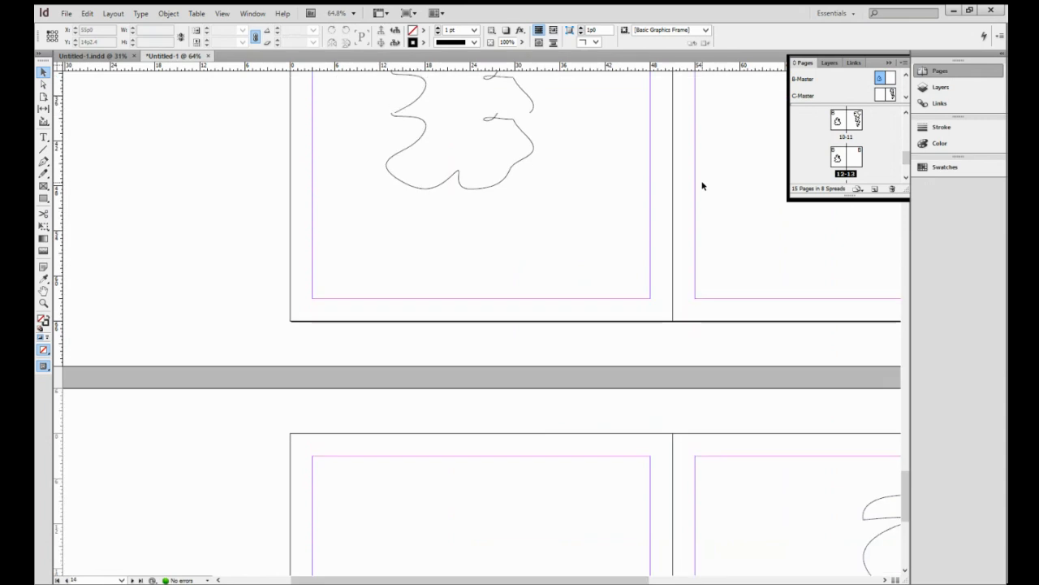
{"action": "scroll", "coordinate": [703, 186], "scroll_direction": "down", "scroll_amount": 10}
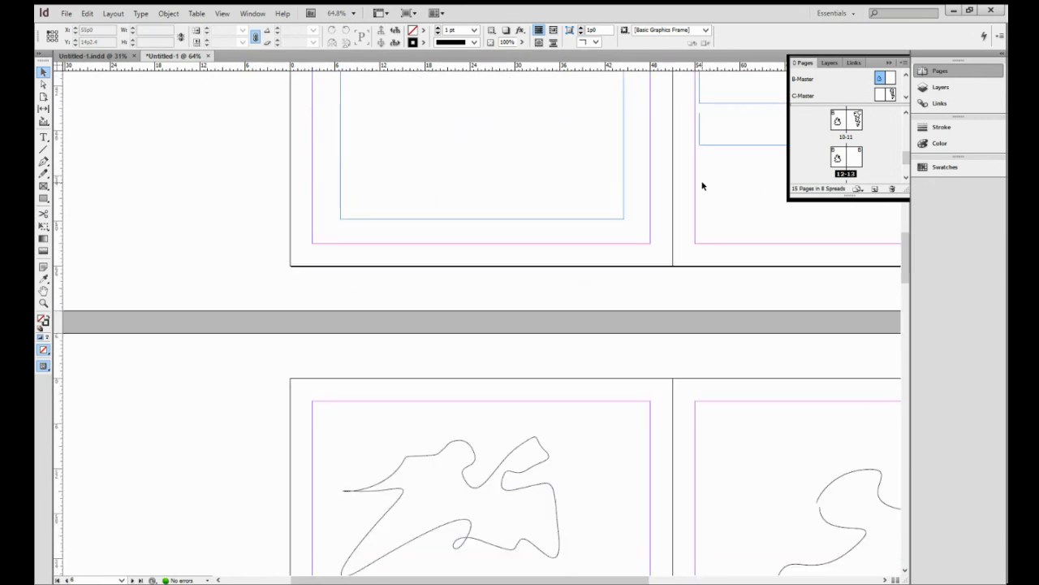
{"action": "scroll", "coordinate": [703, 186], "scroll_direction": "down", "scroll_amount": 10}
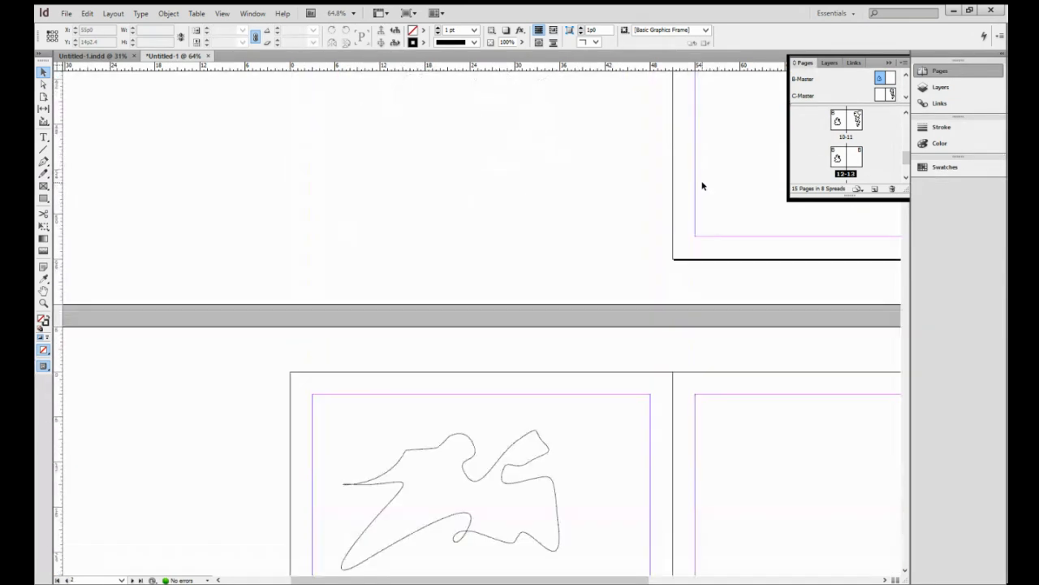